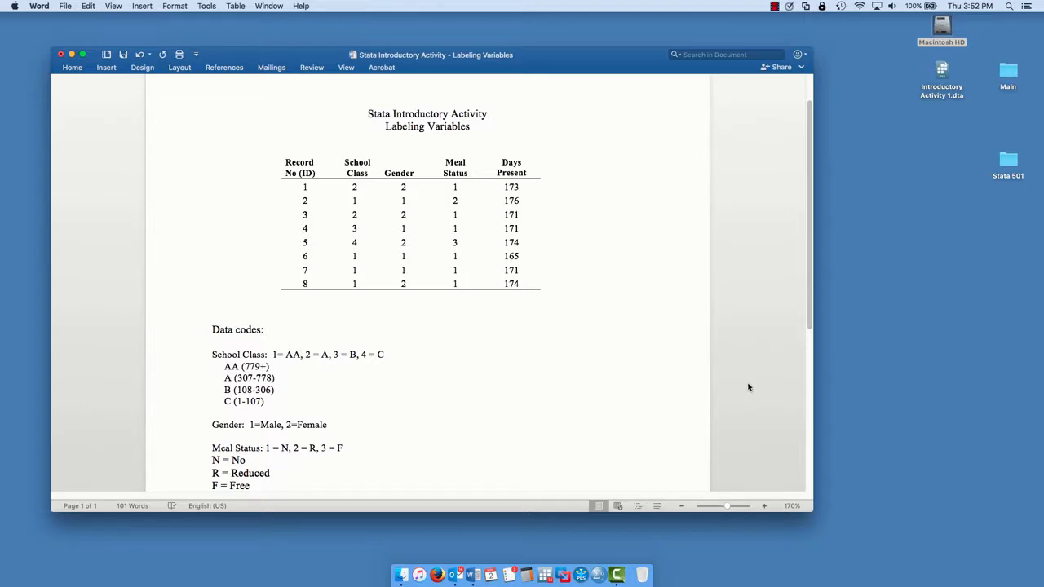
- Switch to Stata and import the Excel file Introductory Activity from the Stata 501 folder, using its first row as variable names
{"action": "left_click", "coordinate": [547, 574]}
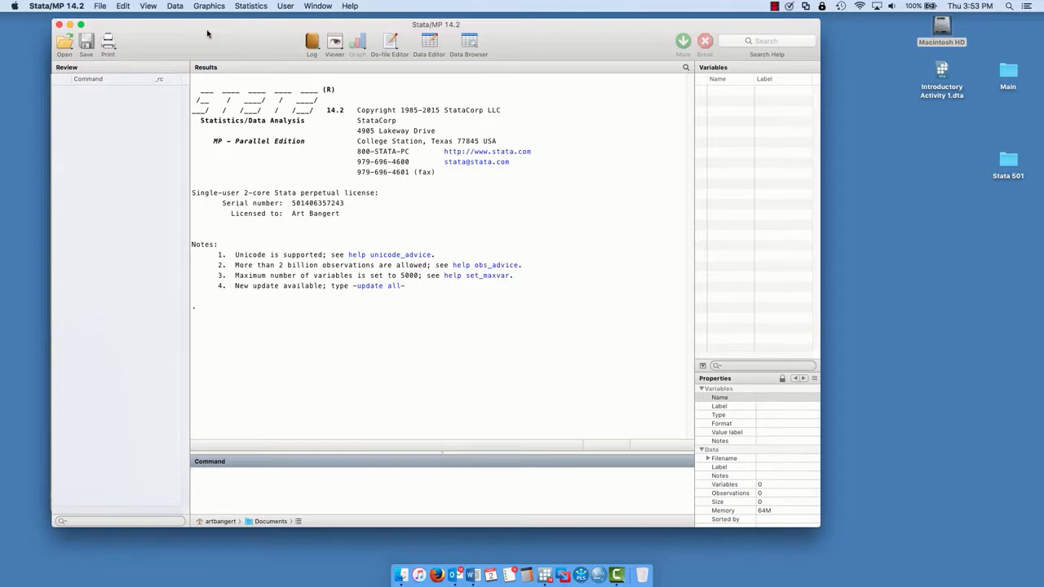
{"action": "left_click", "coordinate": [99, 6]}
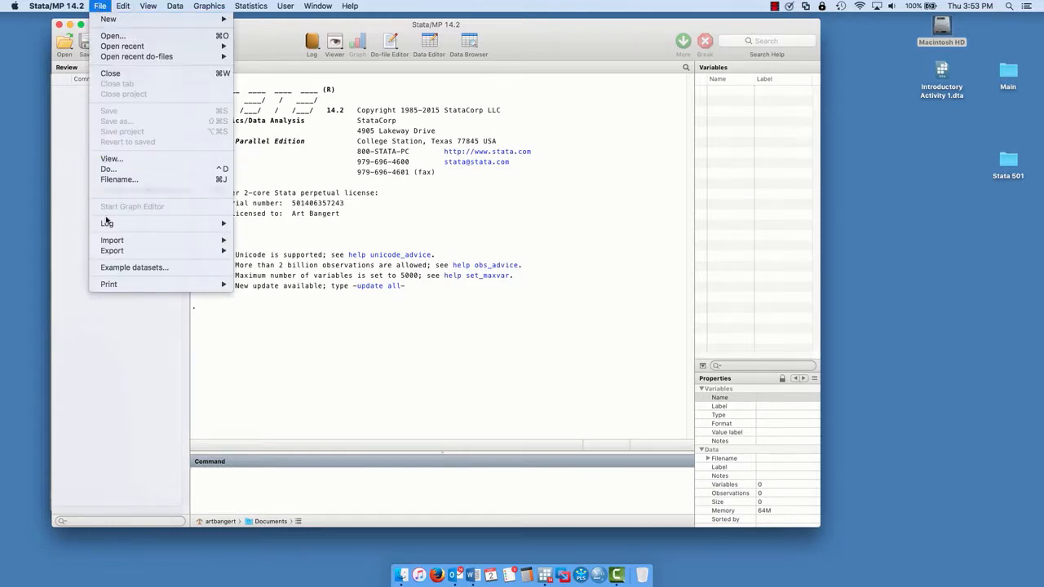
{"action": "mouse_move", "coordinate": [151, 240]}
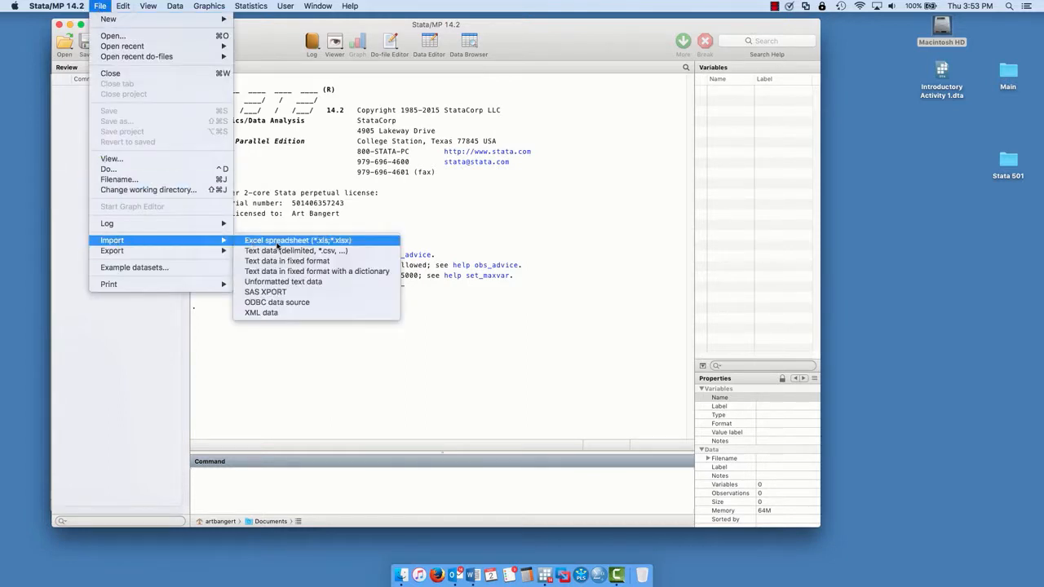
{"action": "left_click", "coordinate": [277, 243]}
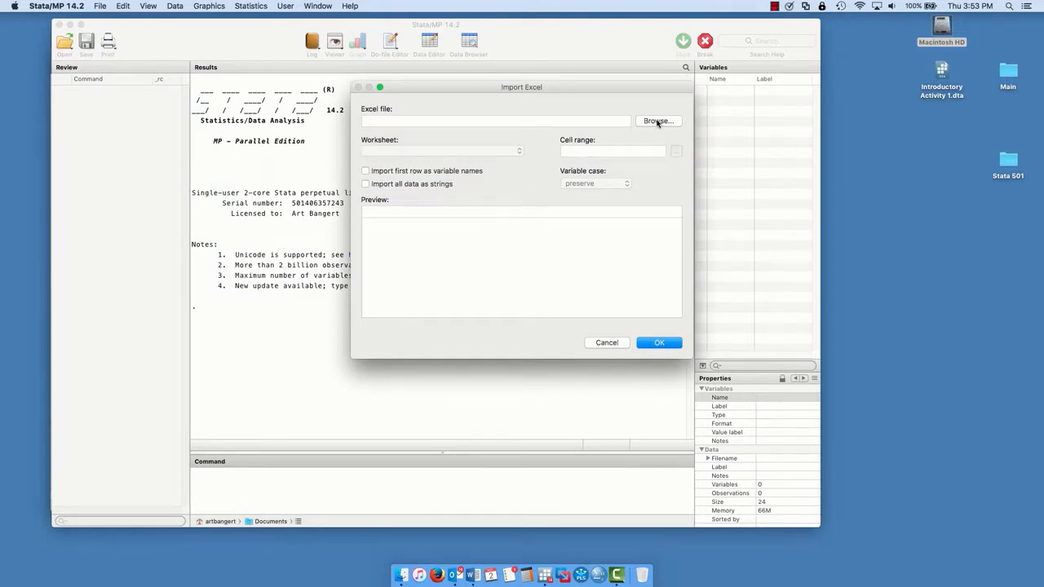
{"action": "left_click", "coordinate": [658, 121]}
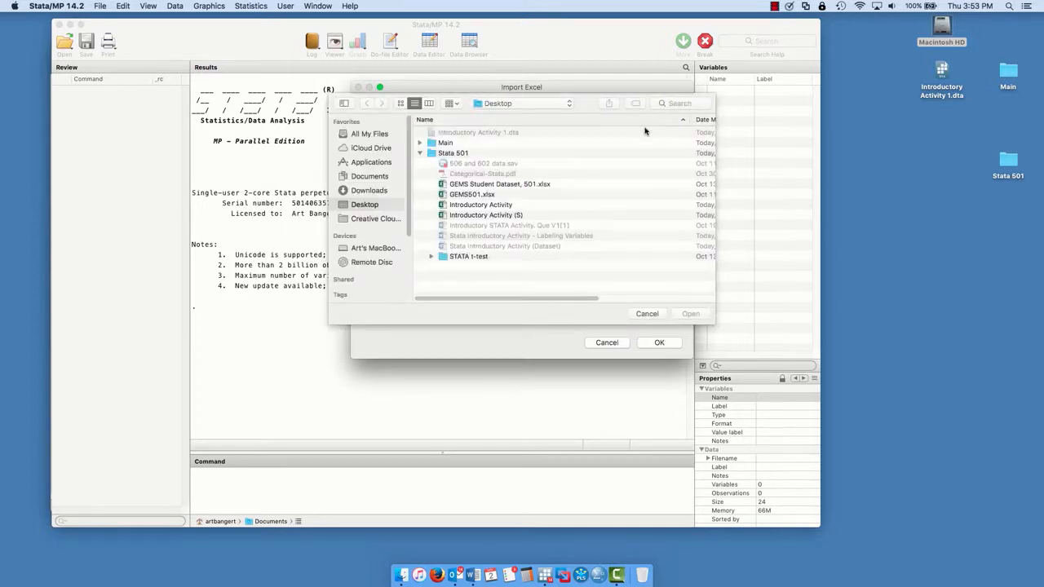
{"action": "left_click", "coordinate": [501, 205]}
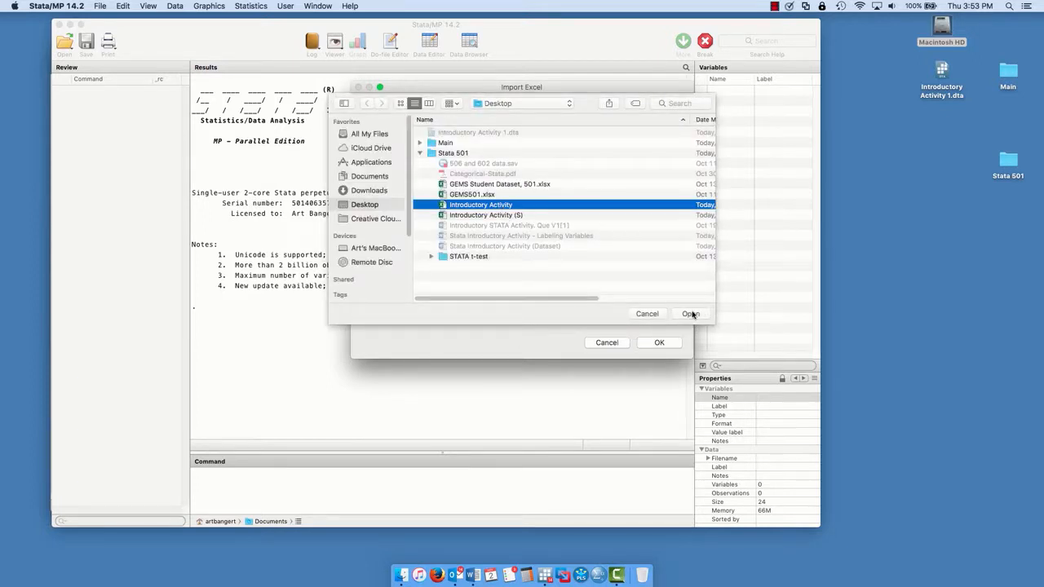
{"action": "left_click", "coordinate": [692, 314]}
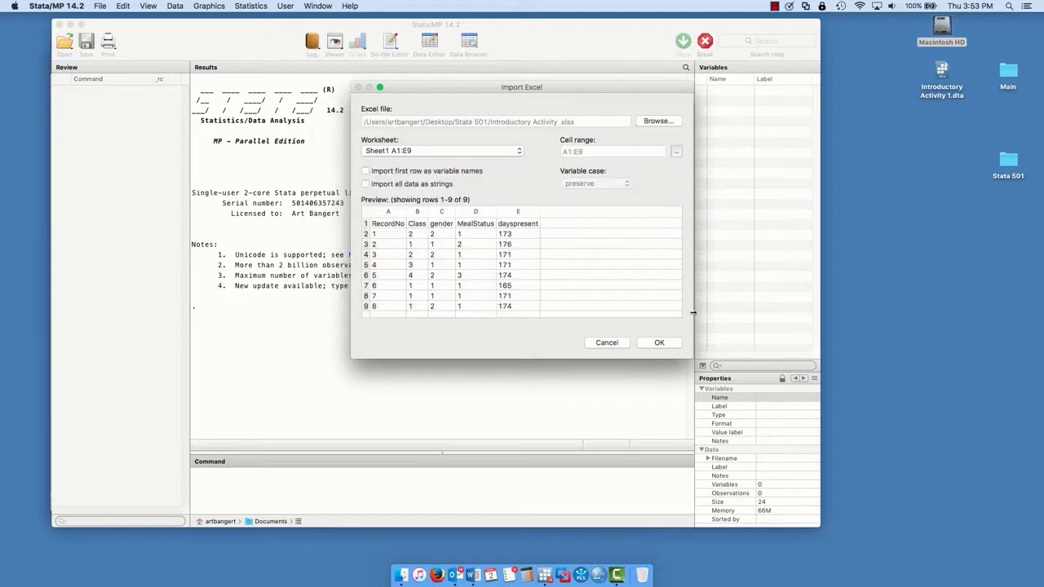
{"action": "left_click", "coordinate": [367, 171]}
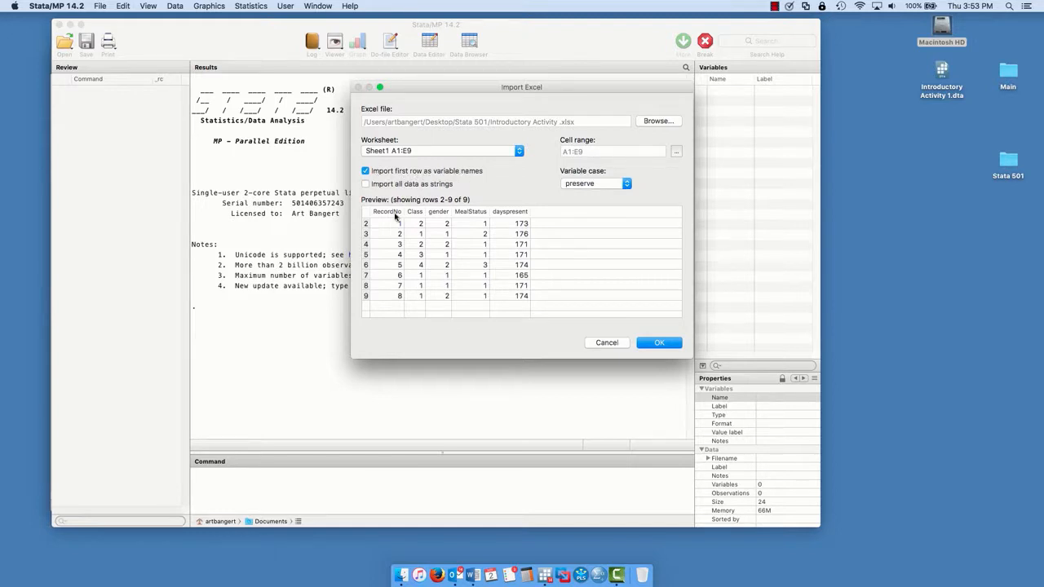
{"action": "left_click", "coordinate": [665, 344]}
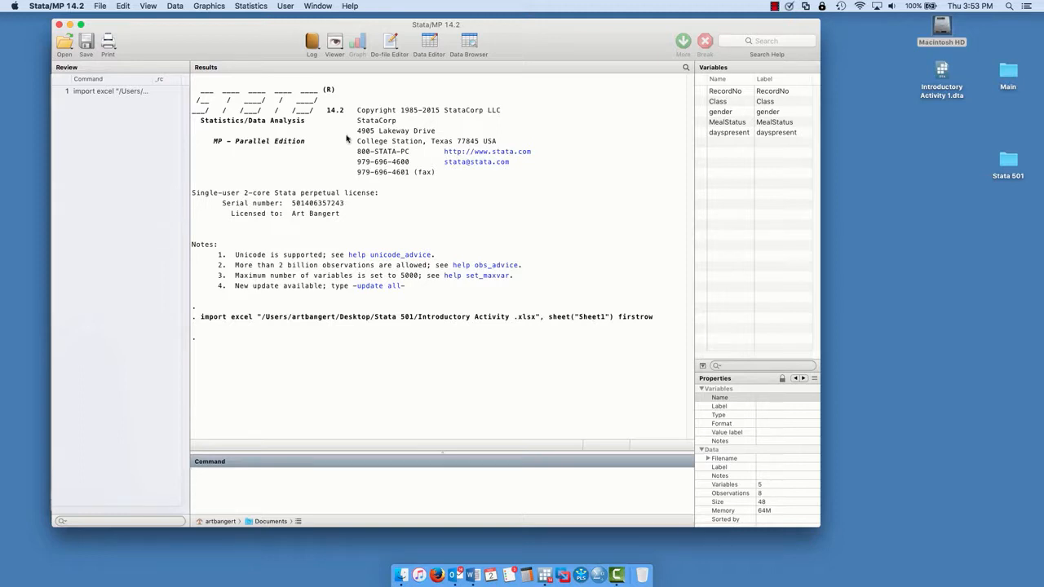
- Open the imported dataset in the Data Editor in browse mode
{"action": "left_click", "coordinate": [177, 7]}
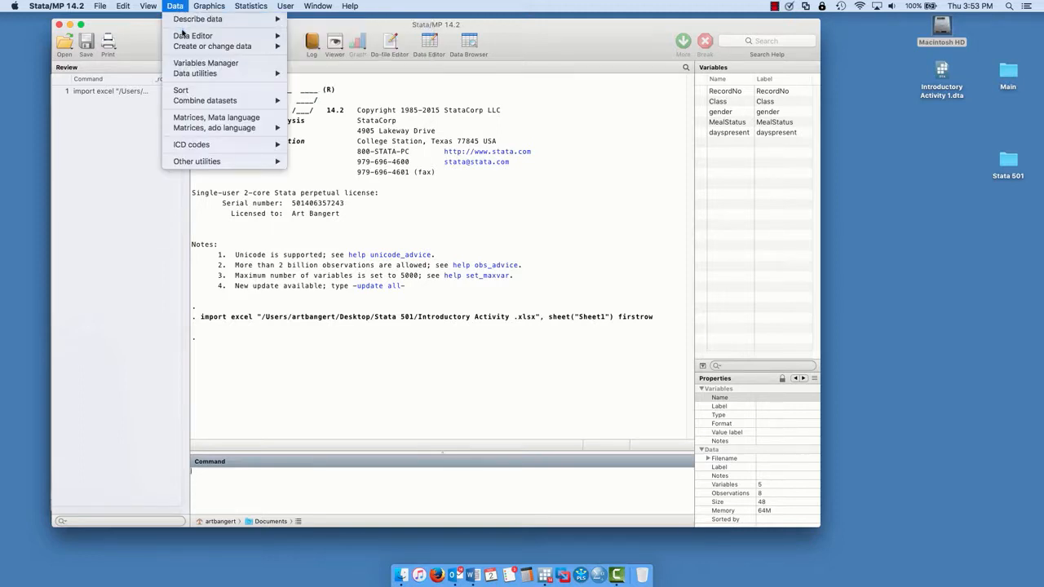
{"action": "mouse_move", "coordinate": [184, 35]}
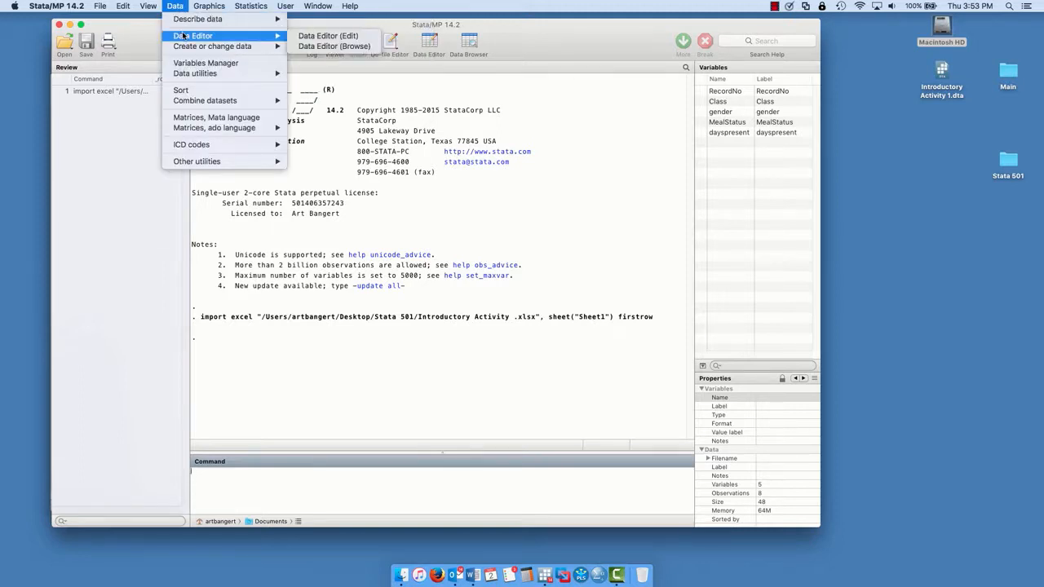
{"action": "left_click", "coordinate": [310, 47]}
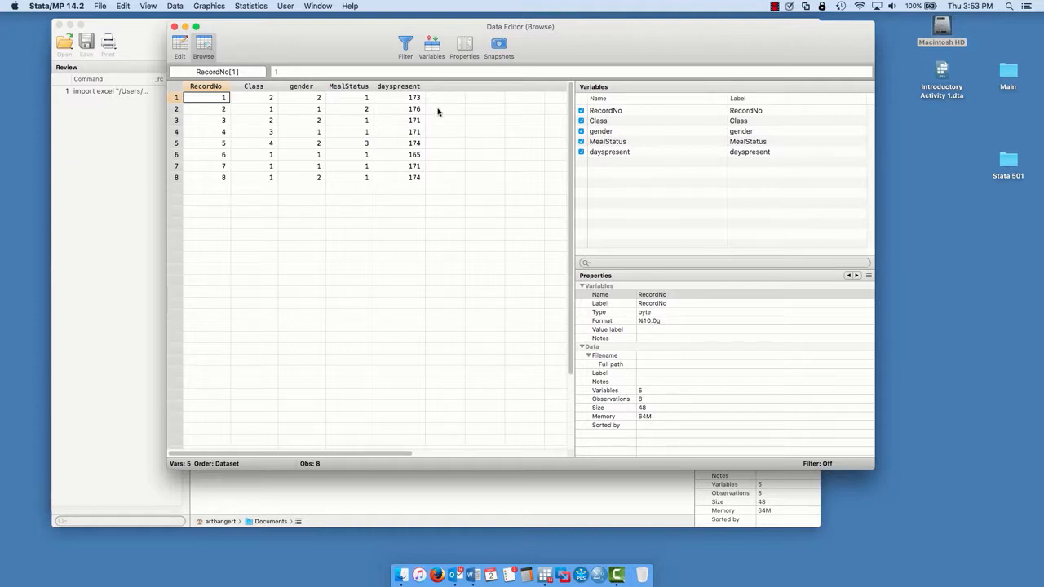
- Change the Data Editor from browse mode to edit mode and turn off the mode-change warning
{"action": "left_click", "coordinate": [181, 7]}
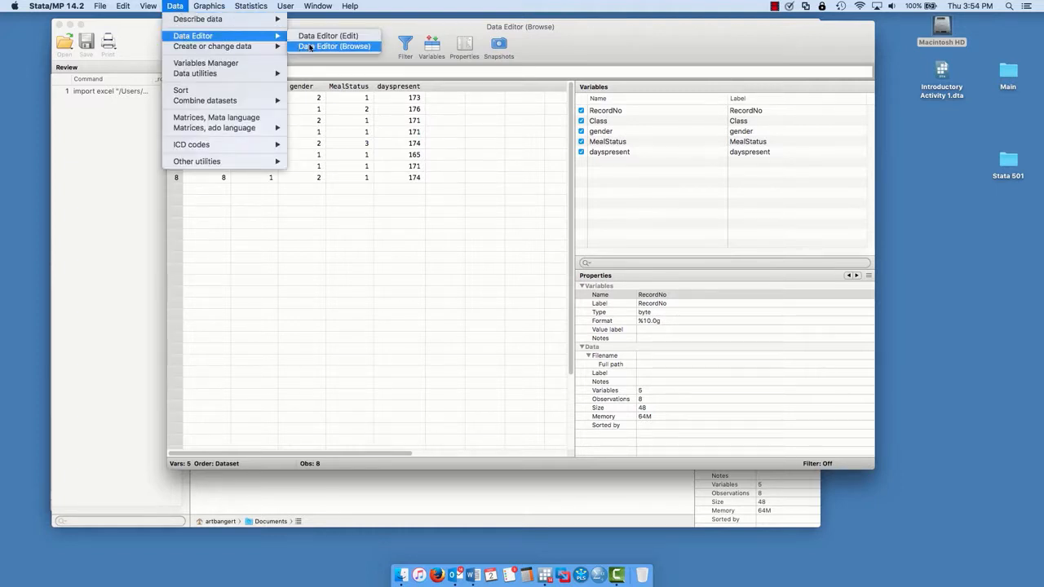
{"action": "left_click", "coordinate": [317, 36]}
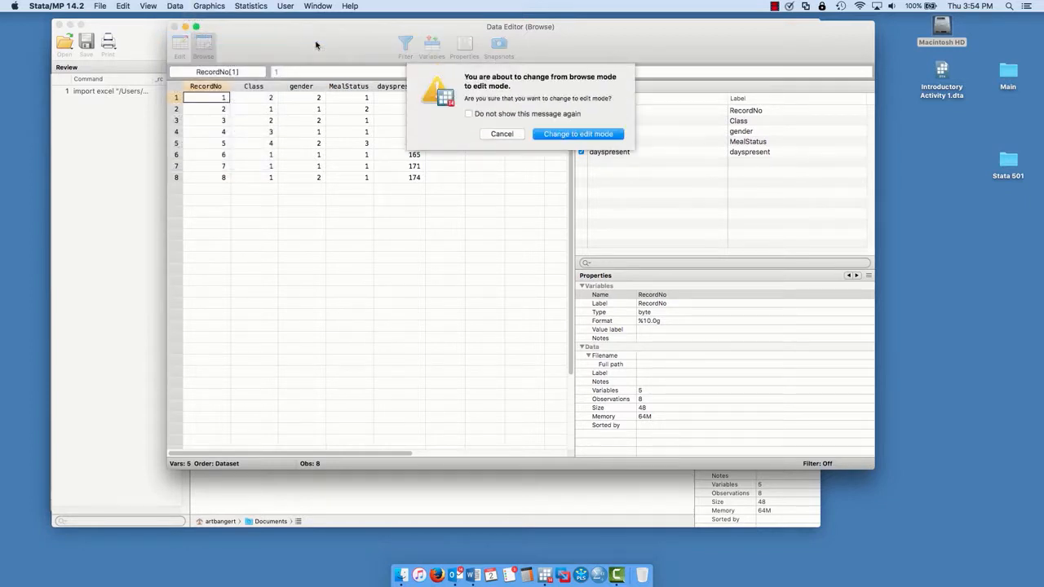
{"action": "left_click", "coordinate": [572, 137]}
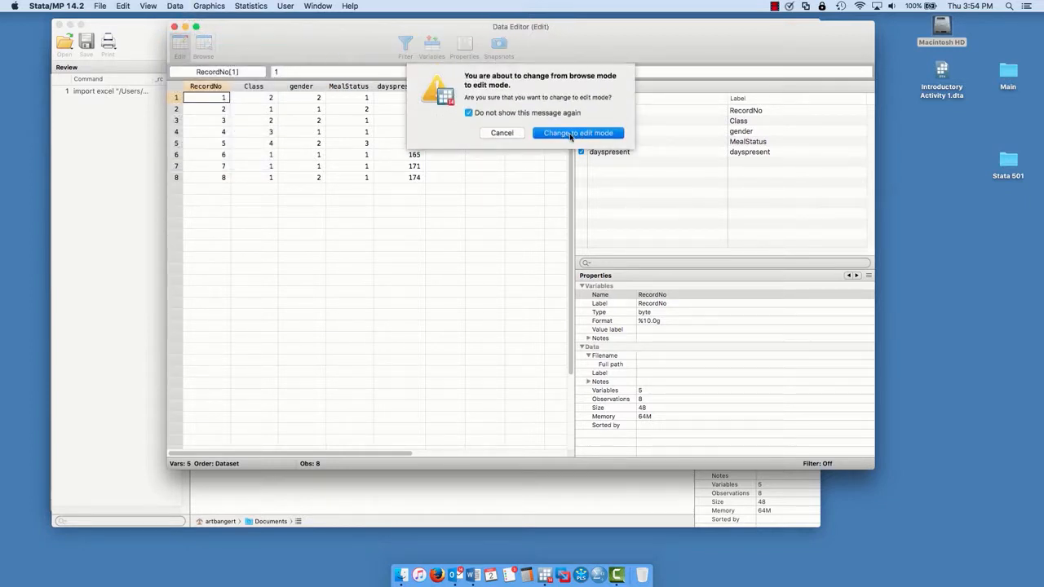
- Arrange the windows so the narrowed Word document with the data codes sits beside the Data Editor, clear of the main Stata window
{"action": "left_click_drag", "start_coordinate": [346, 50], "coordinate": [333, 48]}
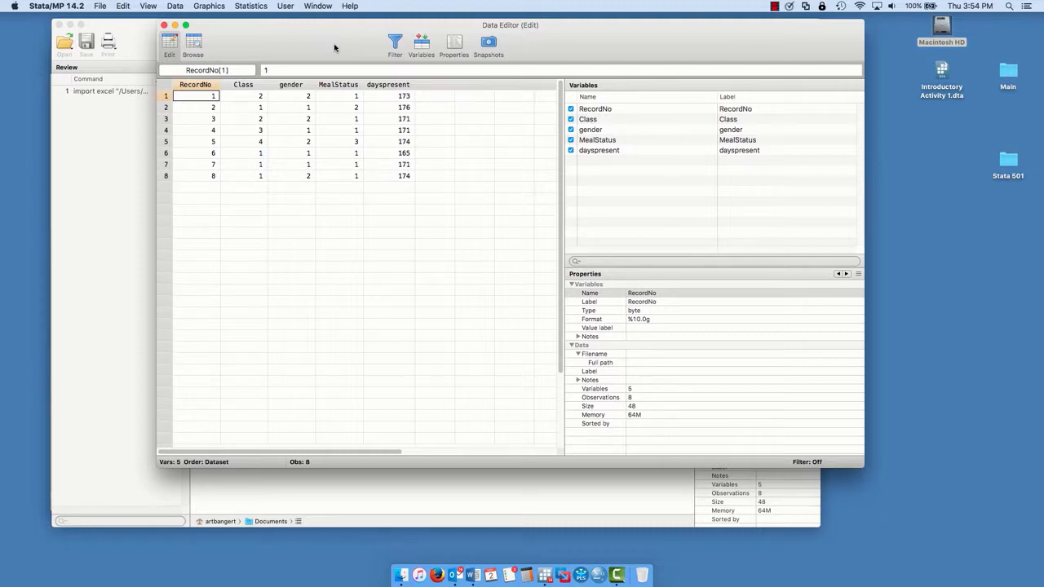
{"action": "left_click_drag", "start_coordinate": [335, 47], "coordinate": [445, 51]}
{"action": "left_click_drag", "start_coordinate": [202, 47], "coordinate": [565, 387]}
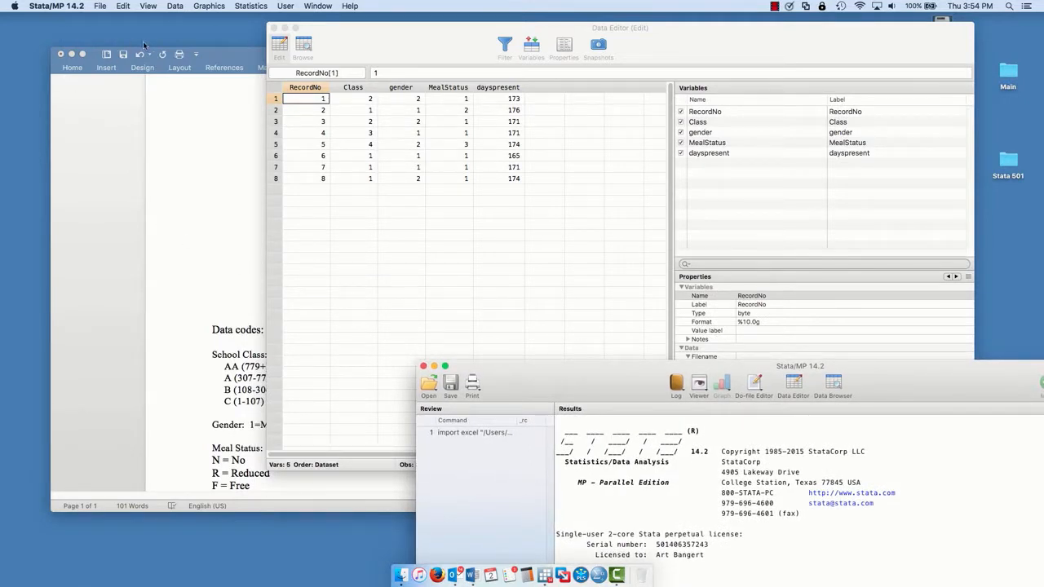
{"action": "left_click", "coordinate": [210, 50]}
{"action": "left_click_drag", "start_coordinate": [210, 50], "coordinate": [126, 17]}
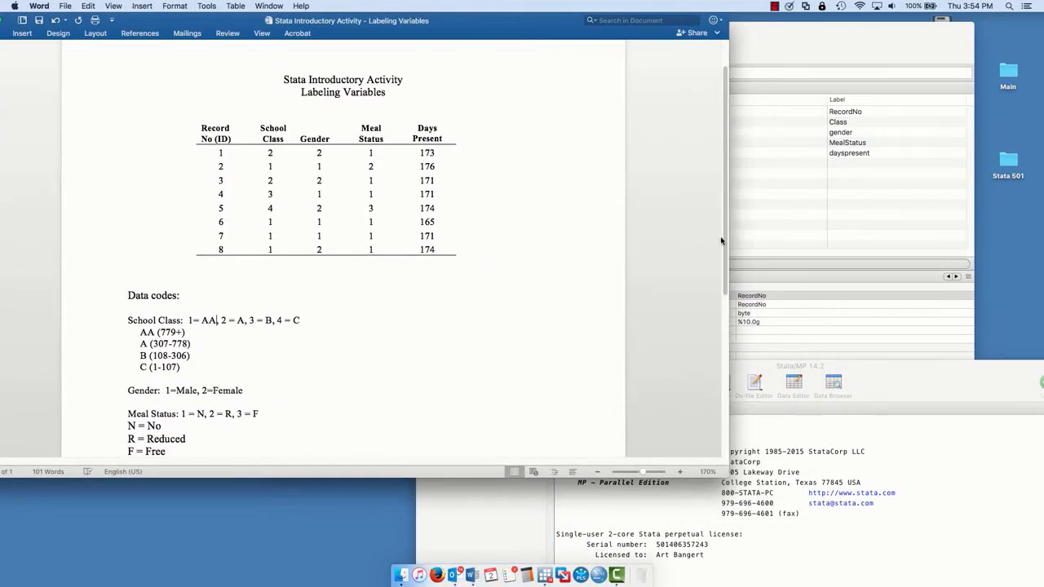
{"action": "left_click_drag", "start_coordinate": [727, 239], "coordinate": [520, 236]}
{"action": "scroll", "coordinate": [314, 244], "scroll_direction": "down", "scroll_amount": 3}
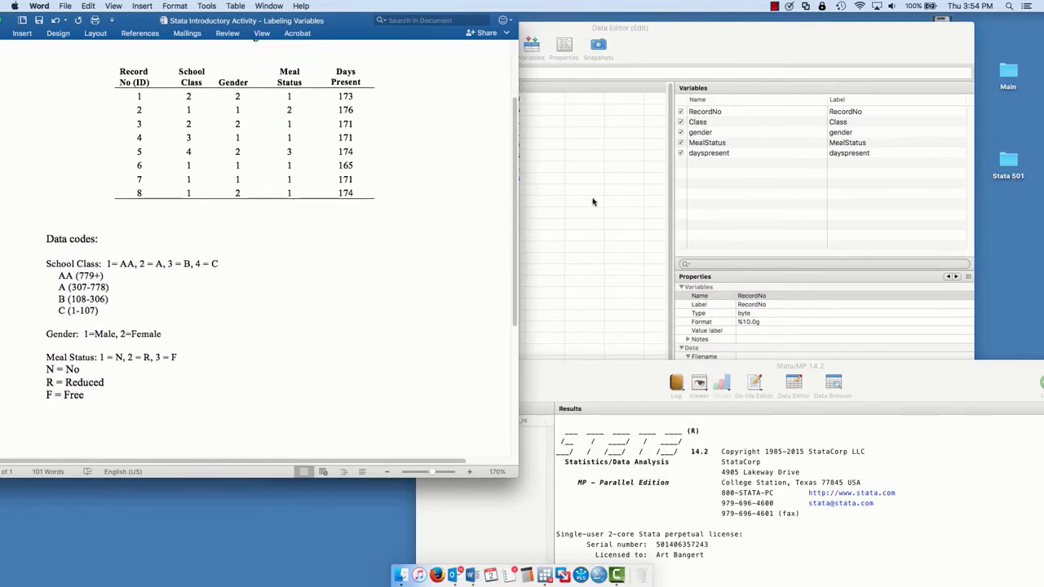
{"action": "left_click", "coordinate": [594, 202]}
{"action": "left_click_drag", "start_coordinate": [432, 37], "coordinate": [464, 33]}
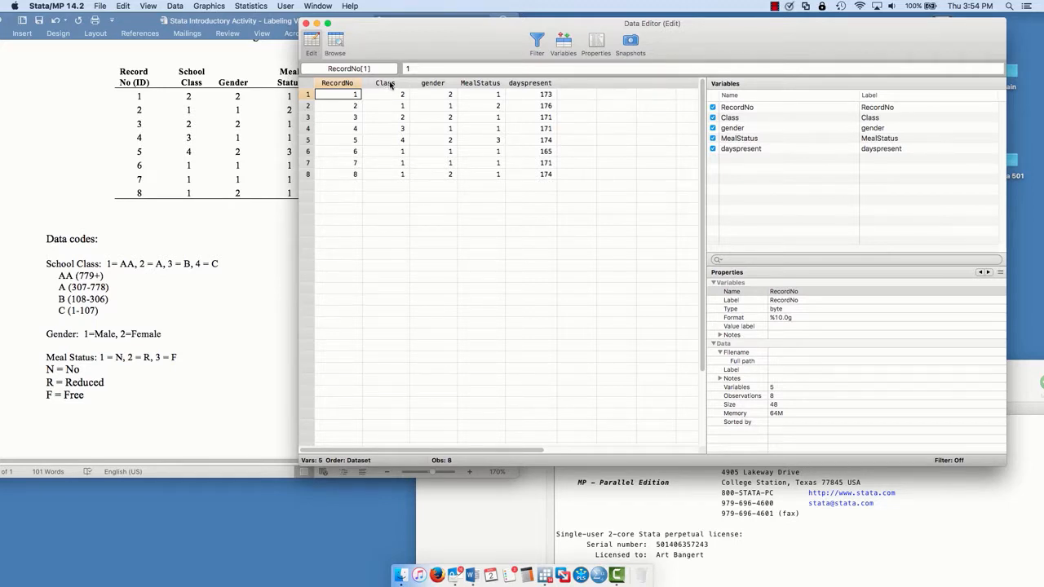
- Open the Variables Manager and place it over the Data Editor, leaving the data codes in view
{"action": "left_click", "coordinate": [174, 5]}
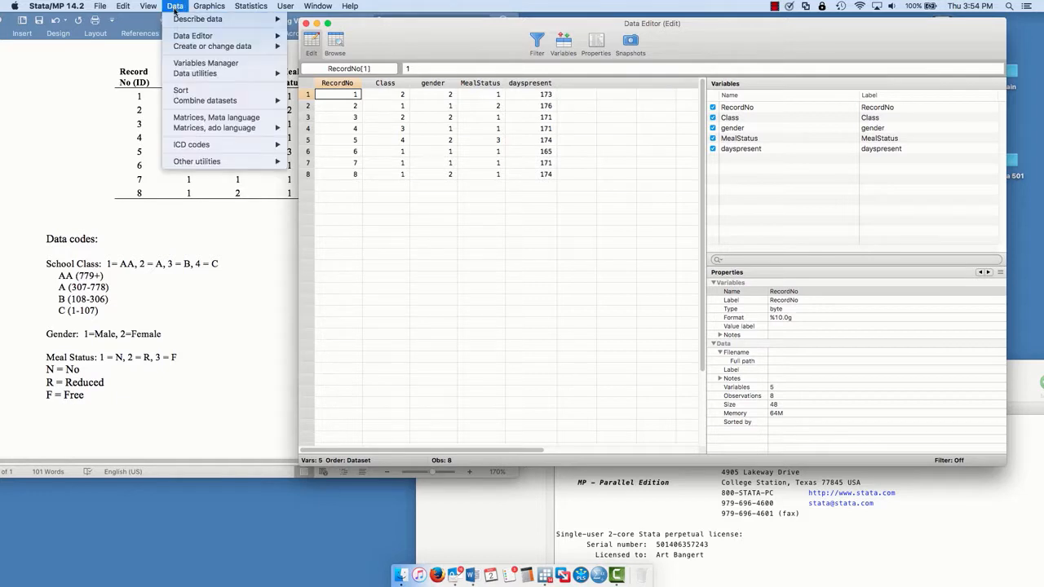
{"action": "left_click", "coordinate": [193, 64]}
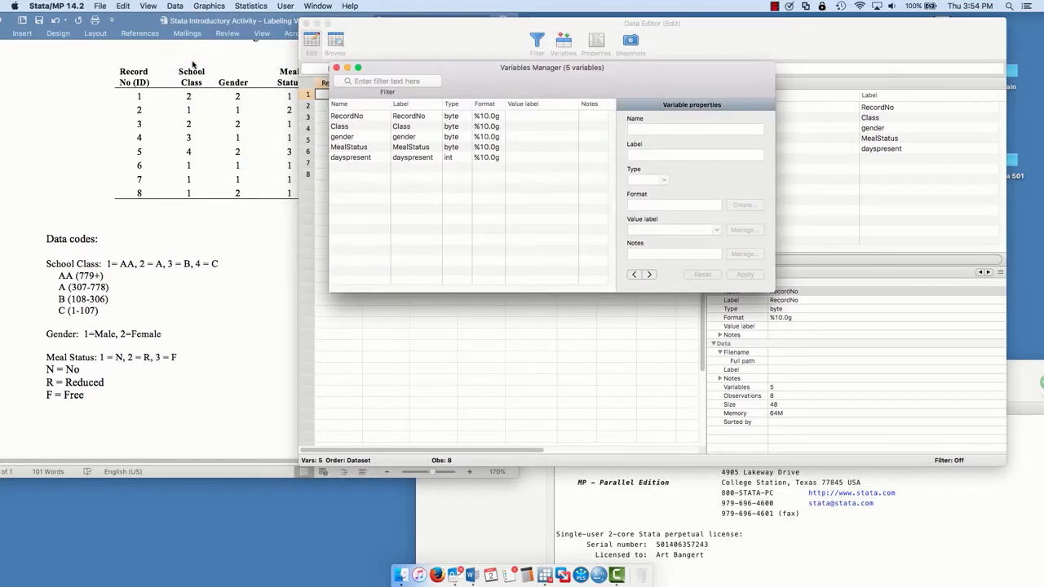
{"action": "left_click_drag", "start_coordinate": [462, 85], "coordinate": [460, 120]}
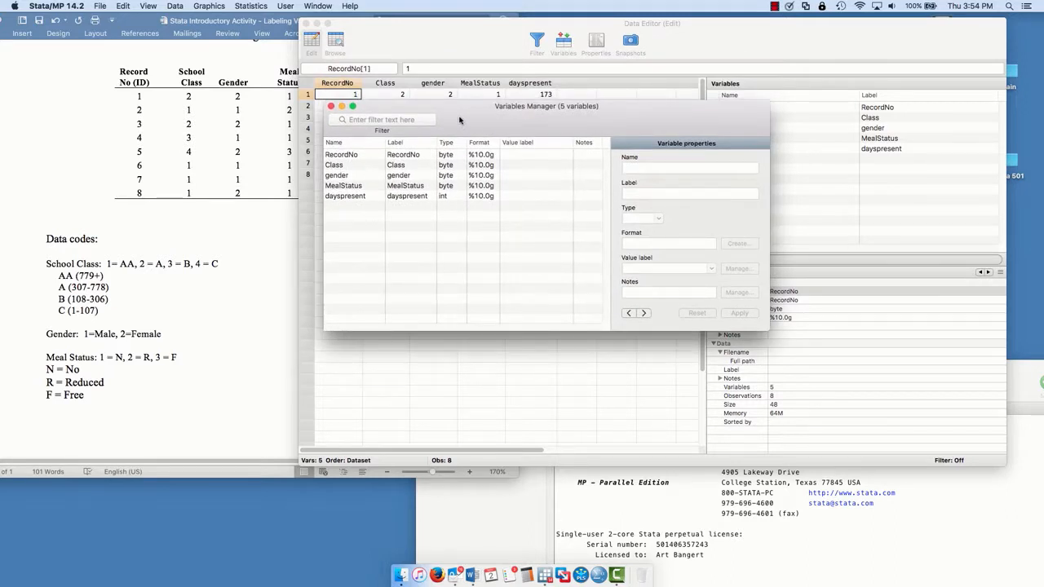
- Start a new value label named Class from the properties of the Class variable
{"action": "left_click", "coordinate": [341, 165]}
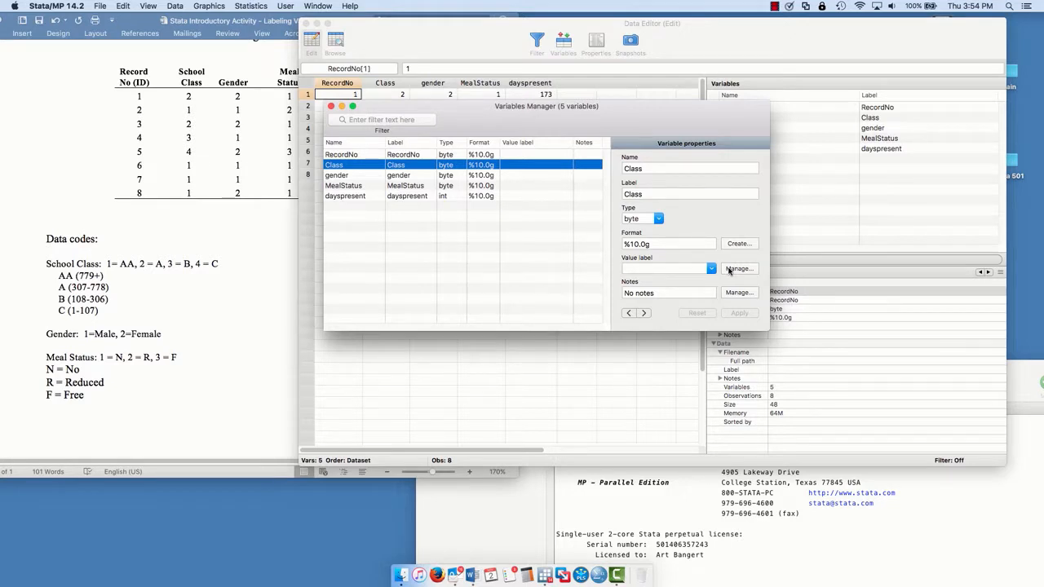
{"action": "left_click", "coordinate": [730, 270]}
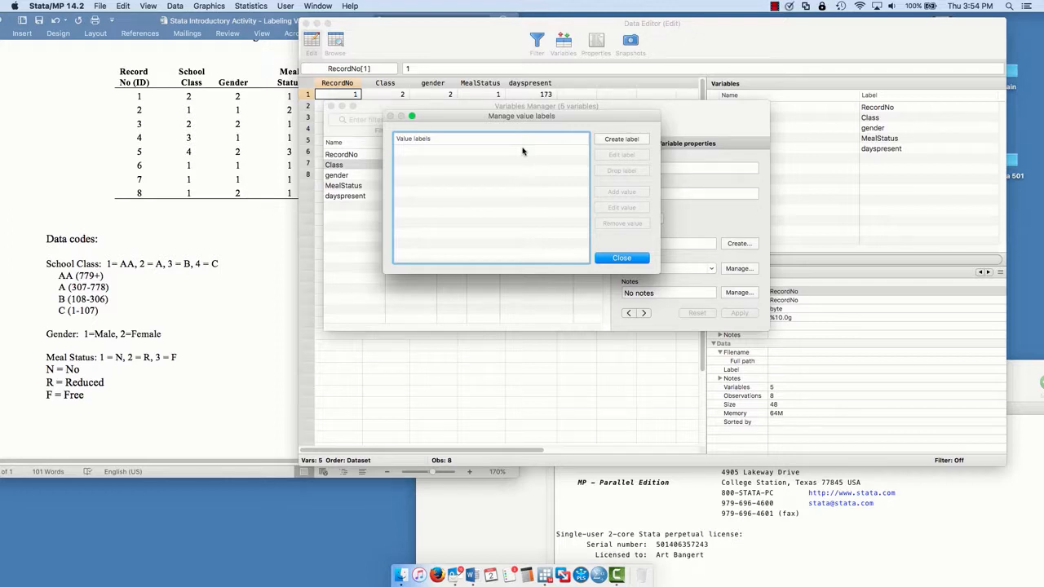
{"action": "left_click", "coordinate": [630, 139]}
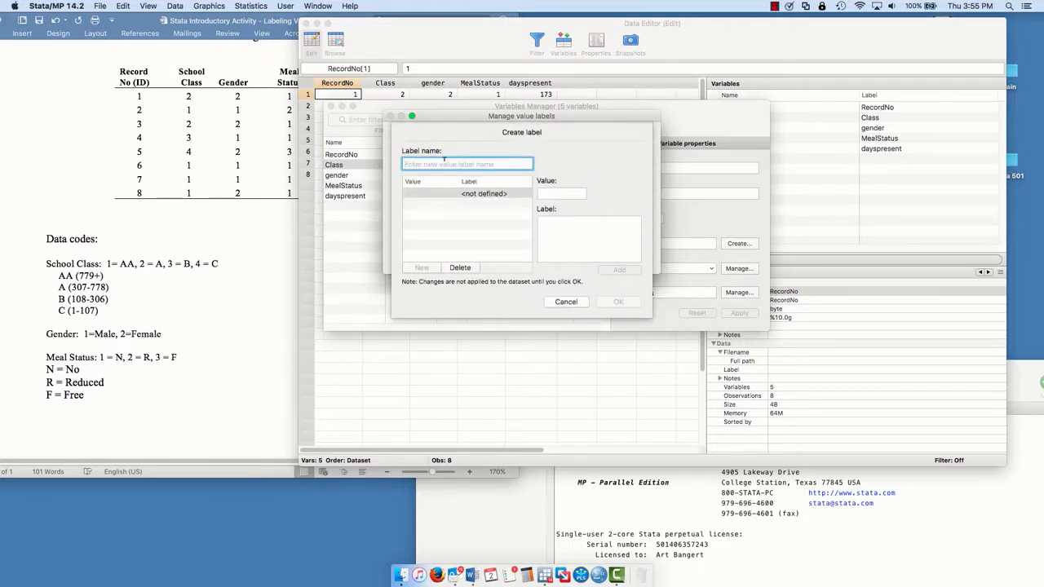
{"action": "type", "text": "Class"}
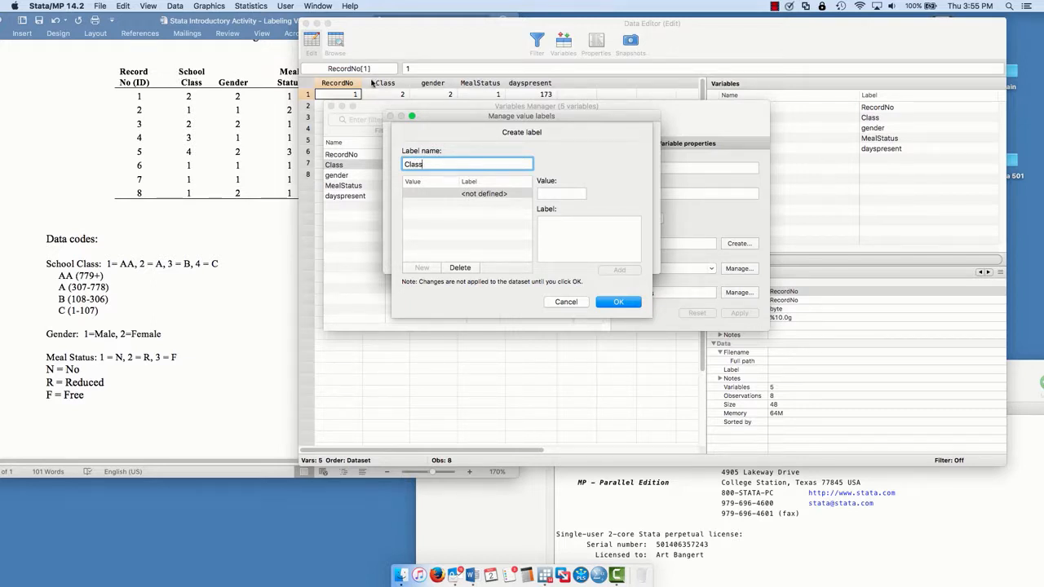
- Add the value definitions 1 = AA and 2 = A to the Class value label
{"action": "left_click", "coordinate": [554, 193]}
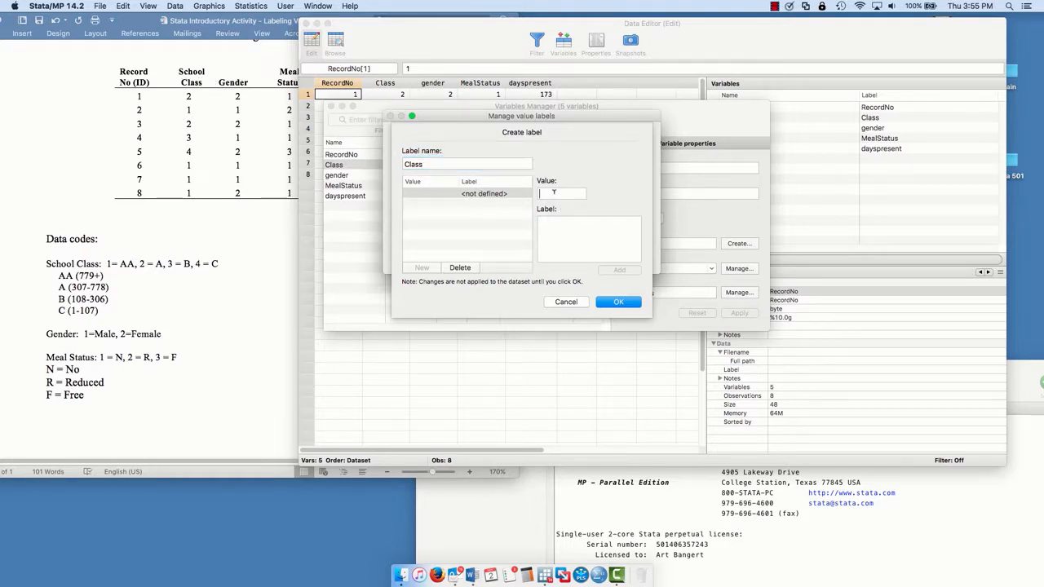
{"action": "type", "text": "1"}
{"action": "left_click", "coordinate": [573, 226]}
{"action": "type", "text": "AA"}
{"action": "left_click", "coordinate": [620, 270]}
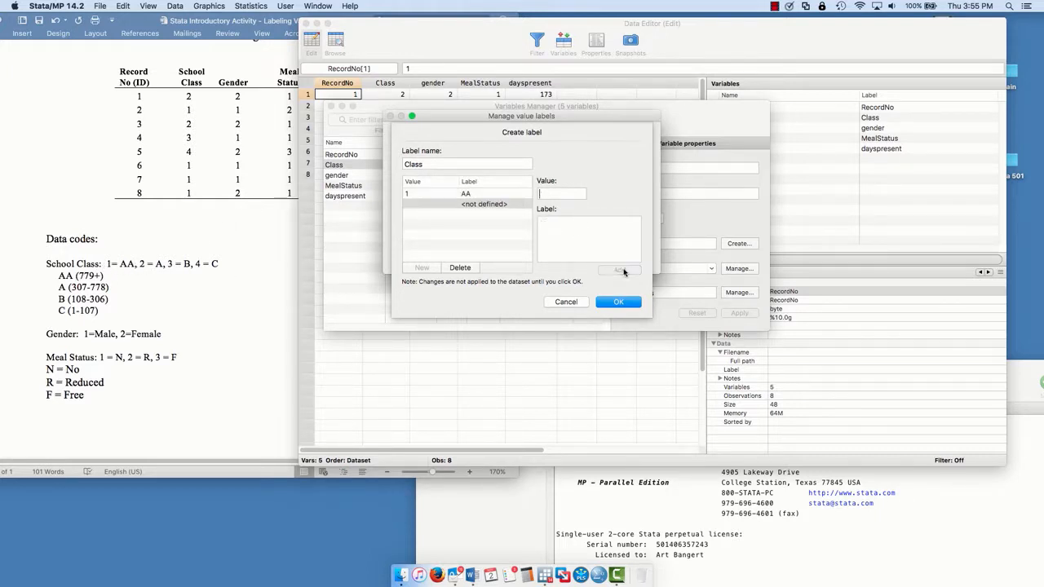
{"action": "type", "text": "2"}
{"action": "left_click", "coordinate": [562, 228]}
{"action": "type", "text": "A"}
{"action": "left_click", "coordinate": [609, 270]}
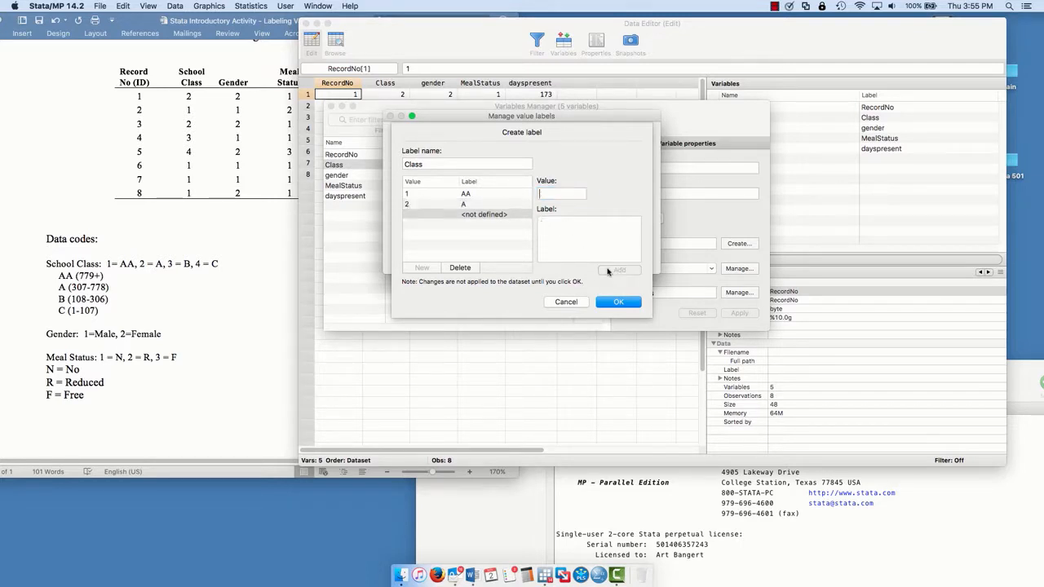
- Add the value definitions 3 = B and 4 = C to the Class value label and save the label
{"action": "type", "text": "3"}
{"action": "left_click", "coordinate": [574, 233]}
{"action": "type", "text": "B"}
{"action": "left_click", "coordinate": [619, 270]}
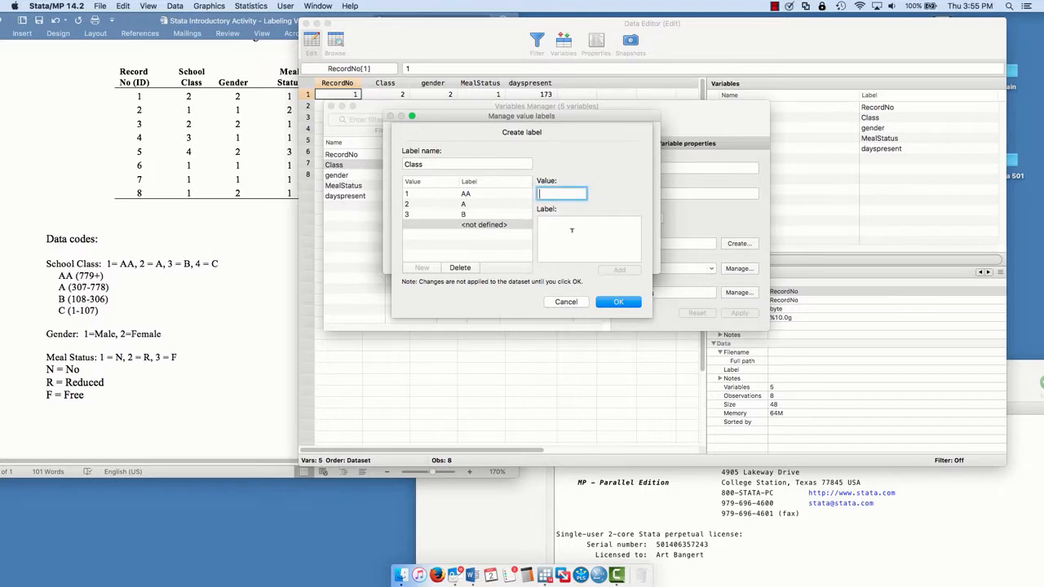
{"action": "type", "text": "4"}
{"action": "left_click", "coordinate": [557, 224]}
{"action": "type", "text": "C"}
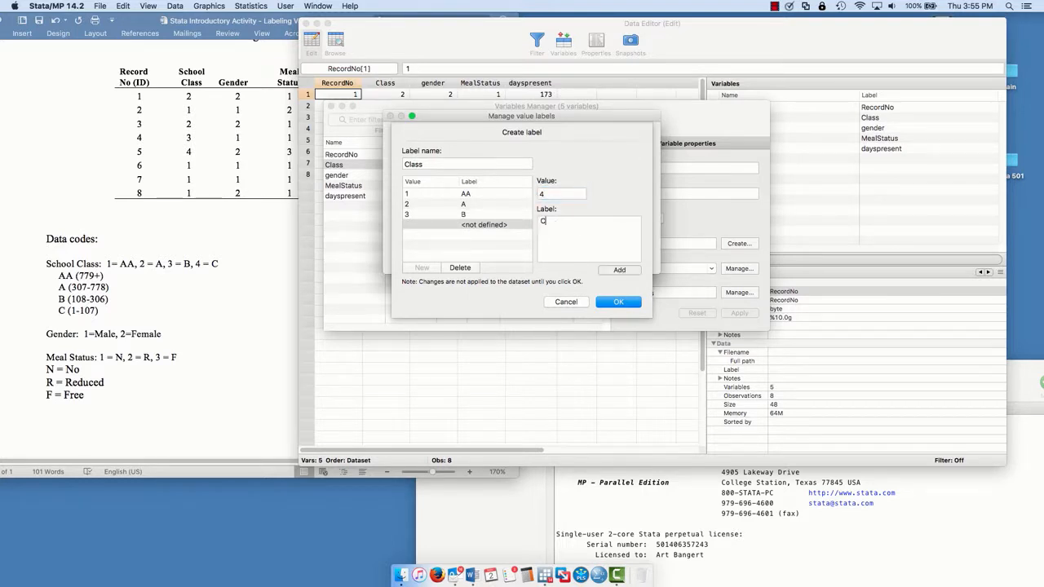
{"action": "left_click", "coordinate": [620, 270]}
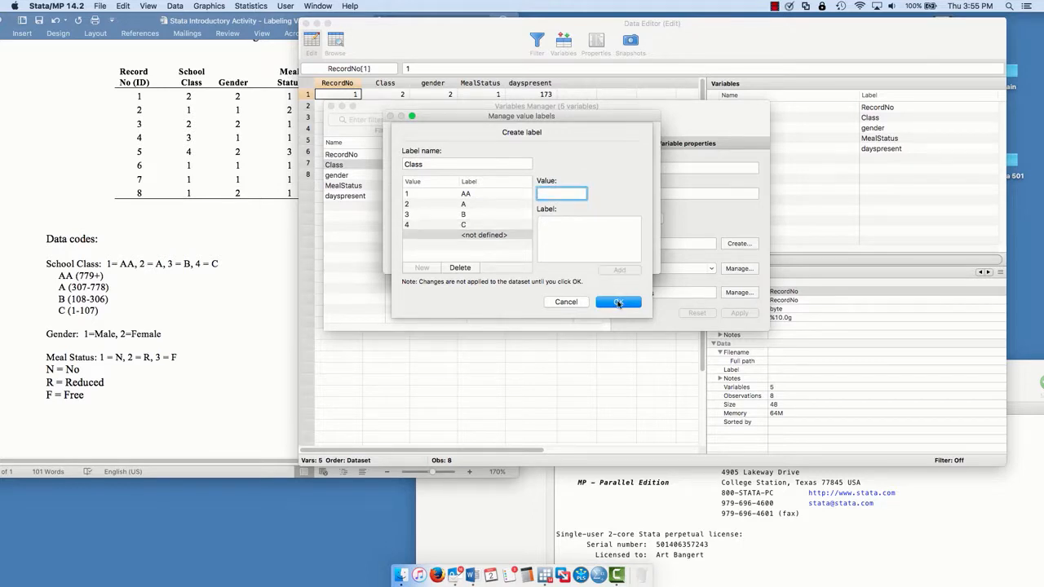
{"action": "left_click", "coordinate": [619, 302]}
{"action": "key", "text": "Return"}
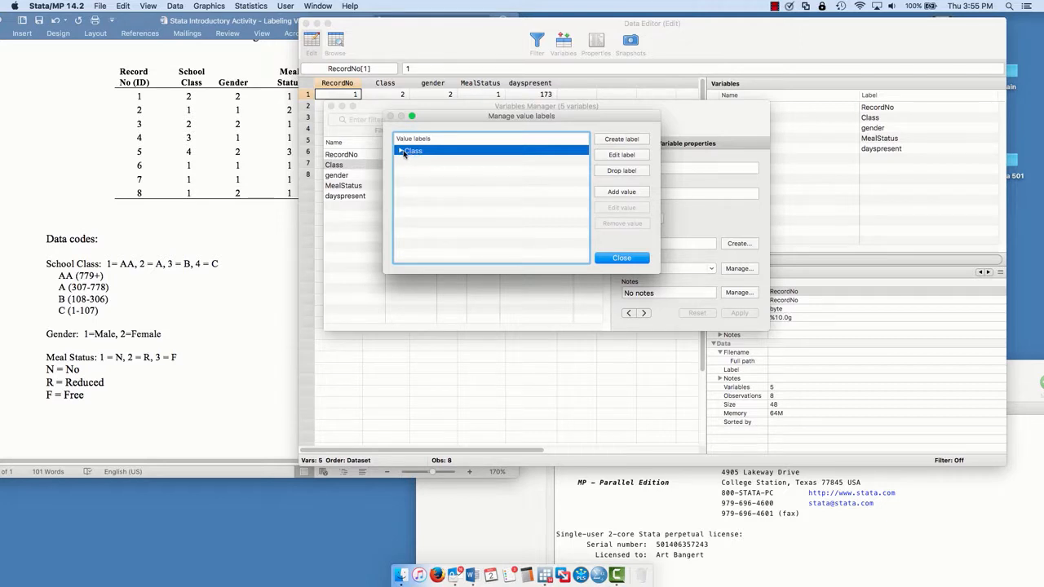
- Close the value label manager and arrange the Data Editor and Variables Manager so the data columns and data codes stay readable
{"action": "left_click", "coordinate": [402, 152]}
{"action": "left_click", "coordinate": [611, 259]}
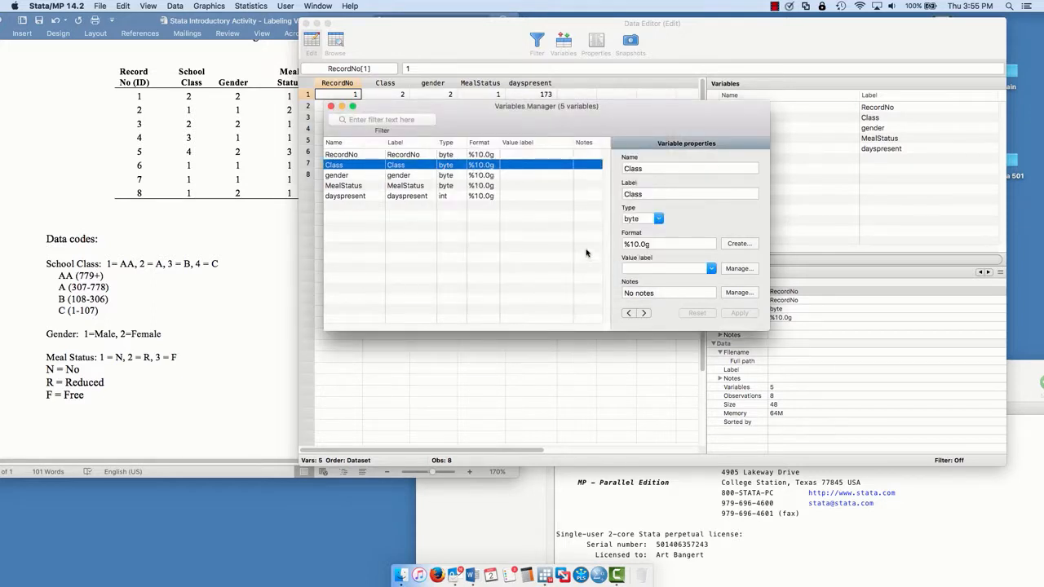
{"action": "left_click_drag", "start_coordinate": [419, 107], "coordinate": [669, 162]}
{"action": "left_click_drag", "start_coordinate": [402, 28], "coordinate": [220, 27]}
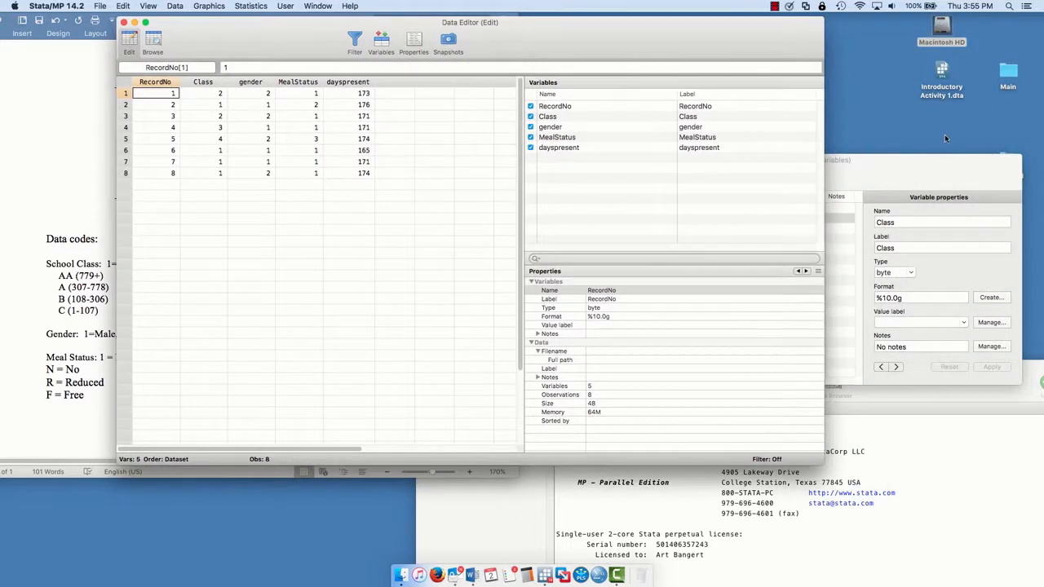
{"action": "left_click_drag", "start_coordinate": [927, 179], "coordinate": [734, 64]}
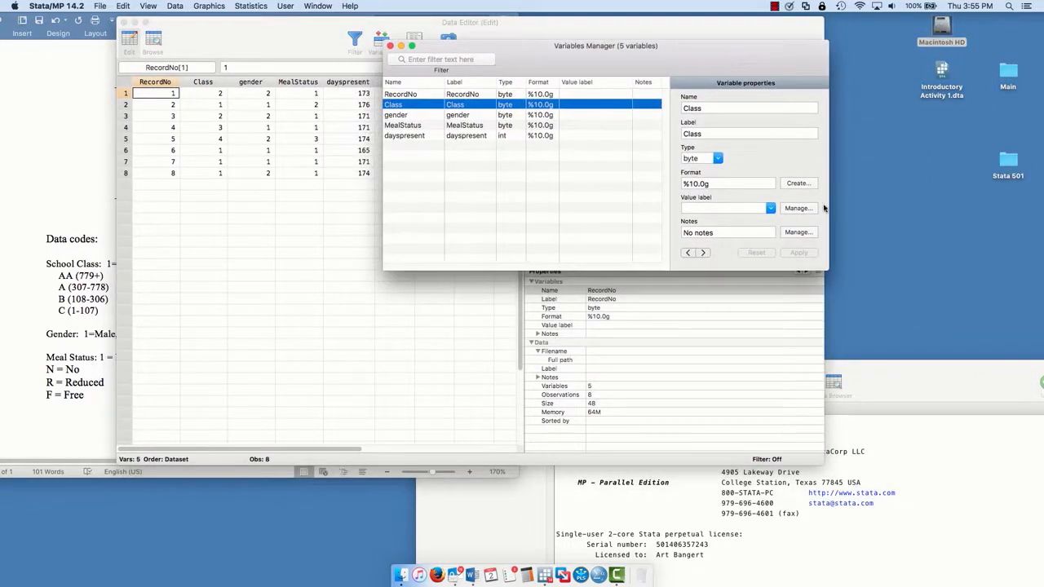
- Assign the Class value label to the Class variable and apply the change
{"action": "left_click", "coordinate": [772, 209]}
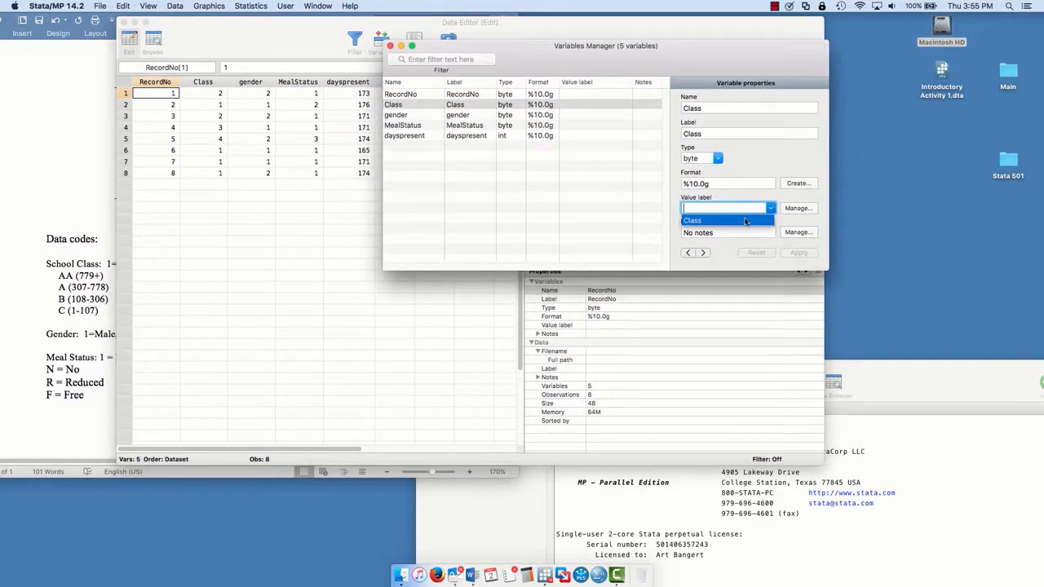
{"action": "left_click", "coordinate": [747, 221]}
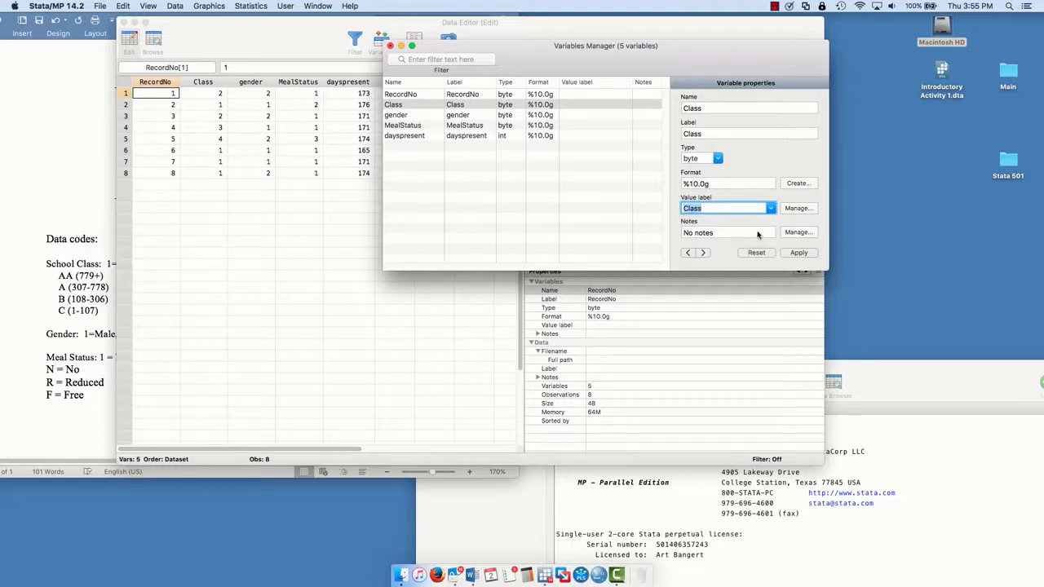
{"action": "left_click", "coordinate": [791, 254]}
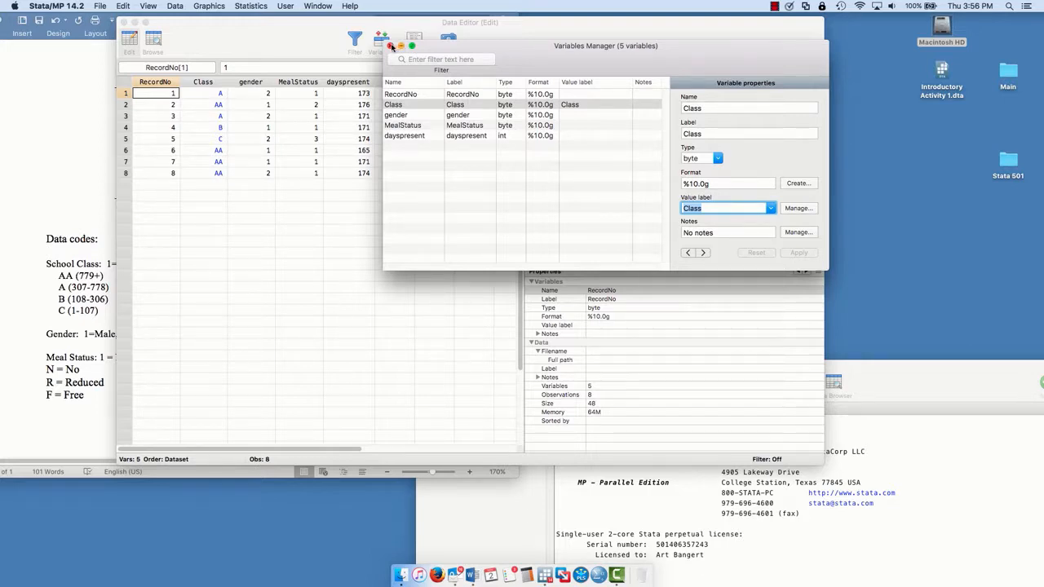
- Start a new value label named Gender from the properties of the gender variable
{"action": "left_click", "coordinate": [403, 115]}
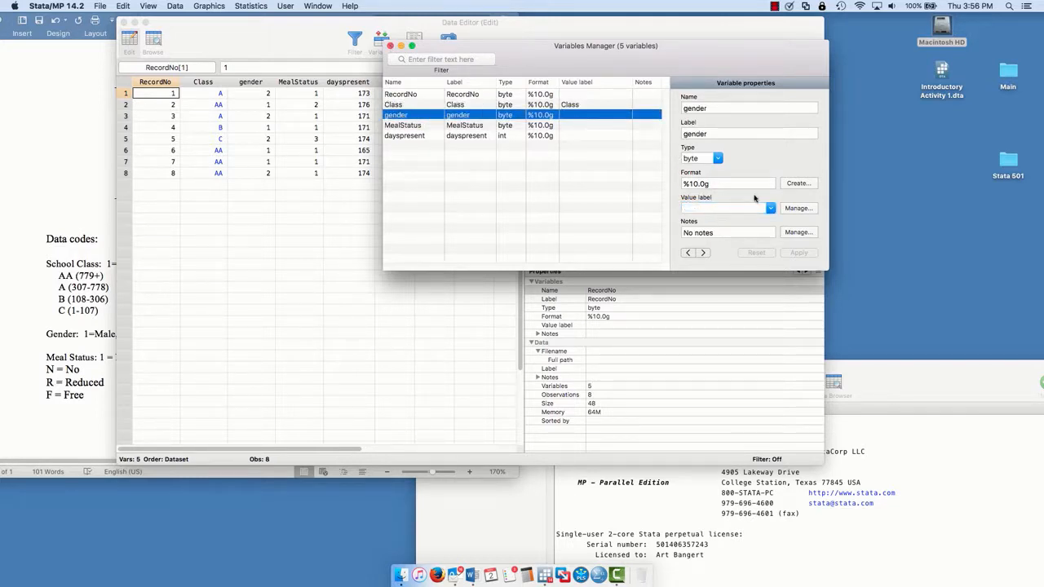
{"action": "left_click", "coordinate": [797, 208]}
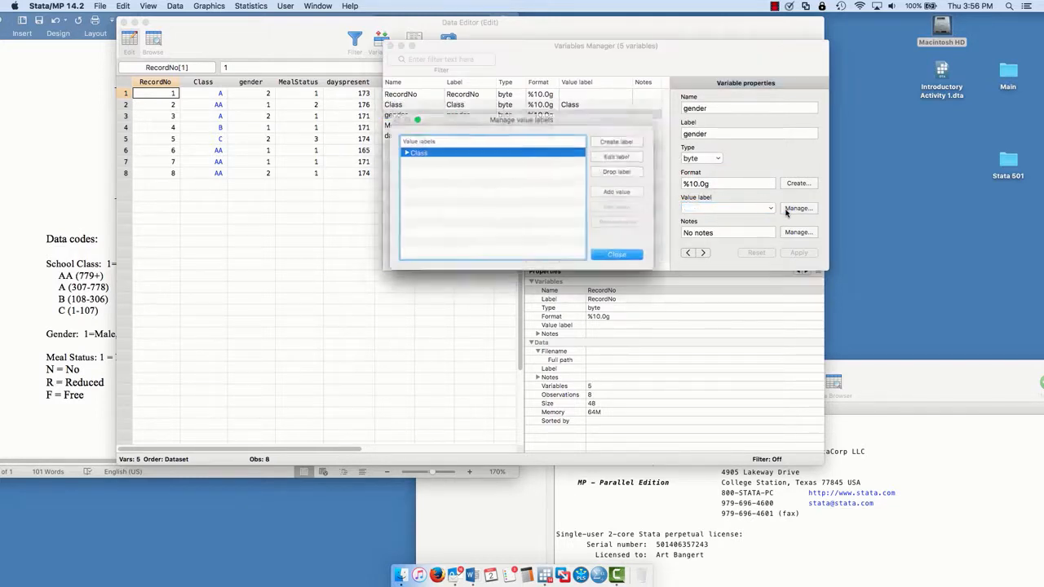
{"action": "left_click", "coordinate": [610, 143]}
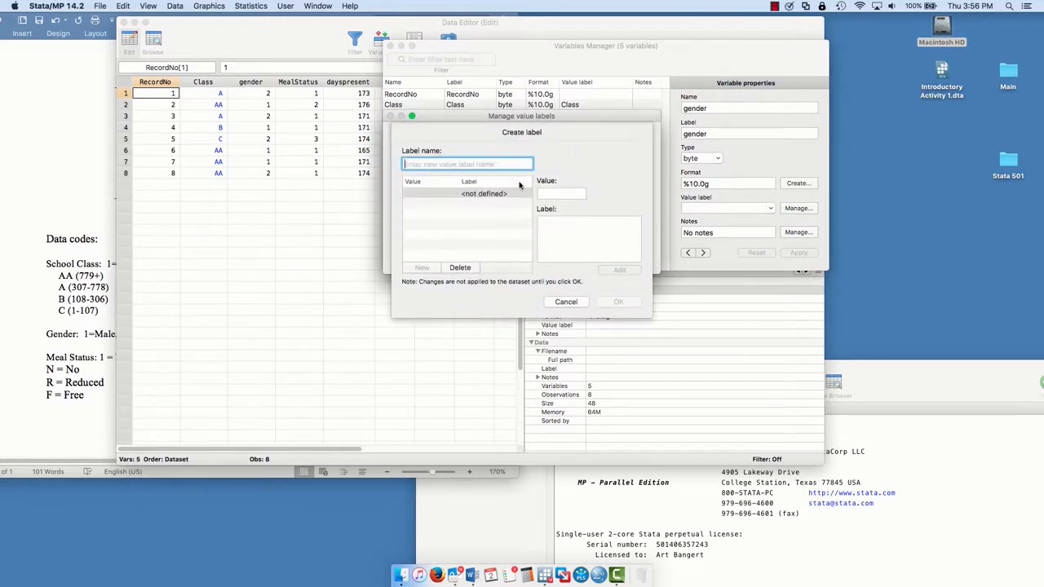
{"action": "type", "text": "Ge"}
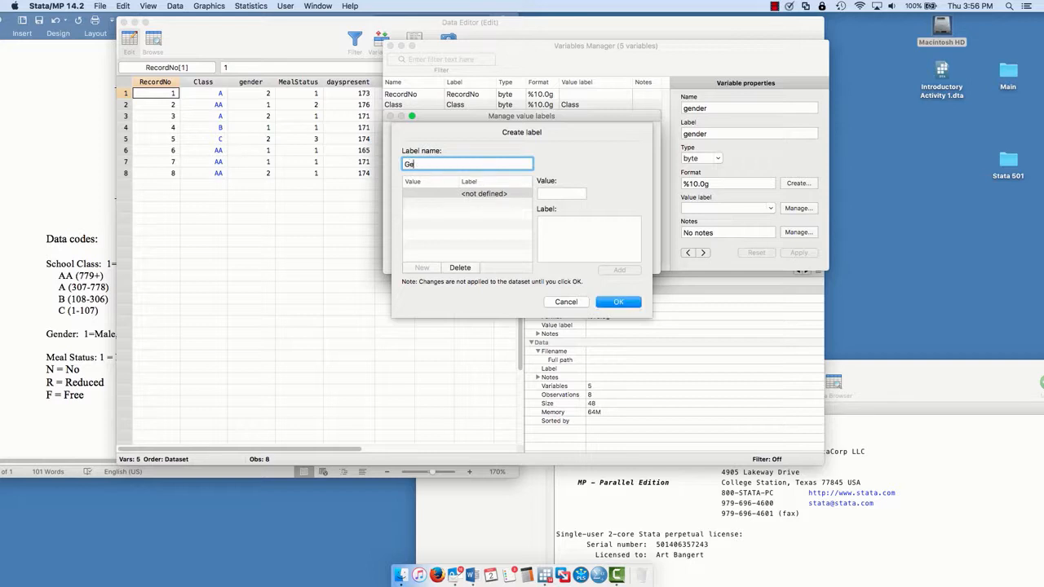
{"action": "type", "text": "nder"}
- Add the value definitions 1 = Male and 2 = Female to the Gender value label and save the label
{"action": "left_click", "coordinate": [560, 193]}
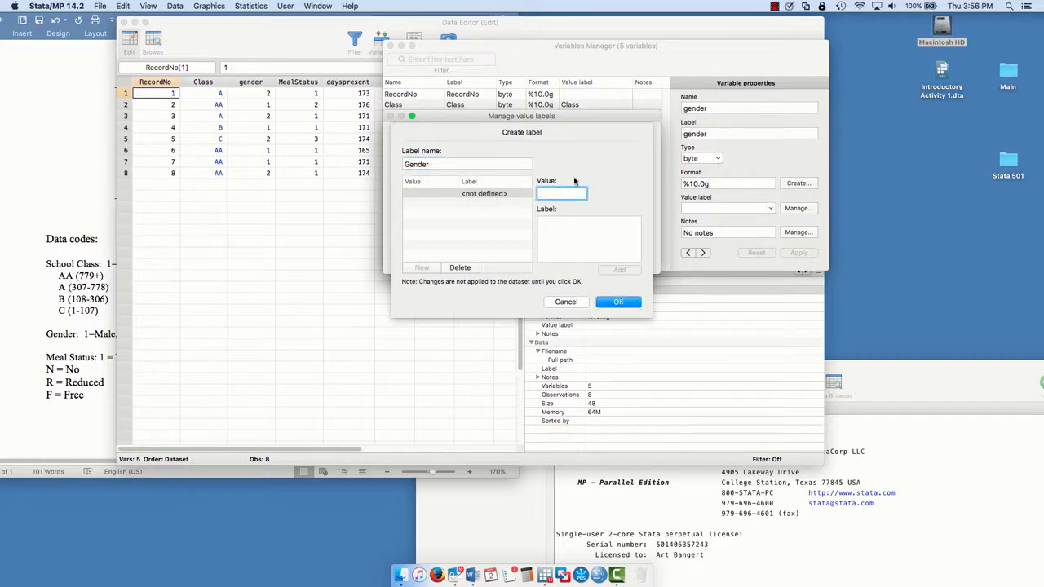
{"action": "type", "text": "1"}
{"action": "left_click", "coordinate": [570, 222]}
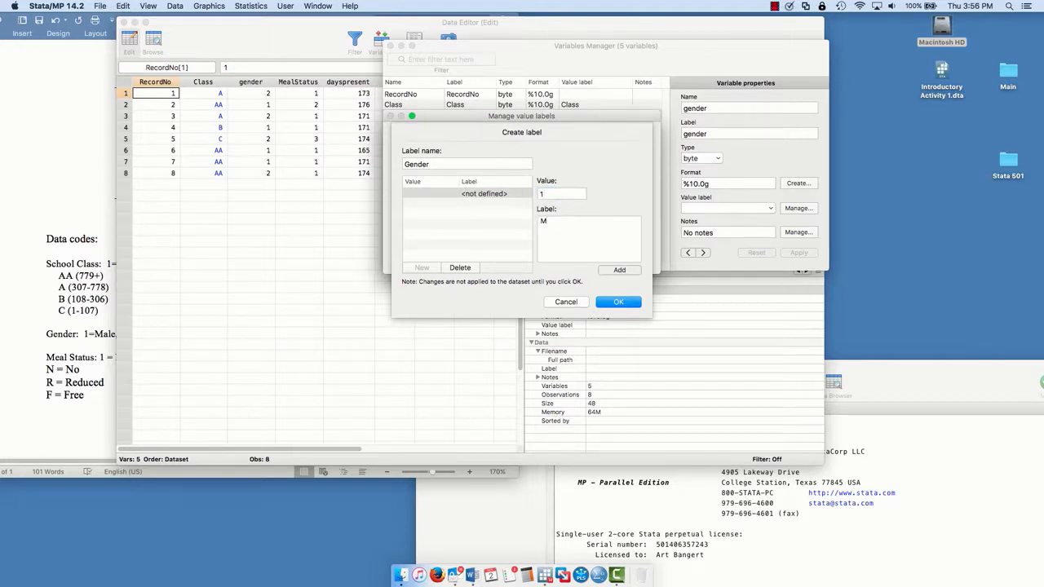
{"action": "type", "text": "Male"}
{"action": "left_click", "coordinate": [620, 269]}
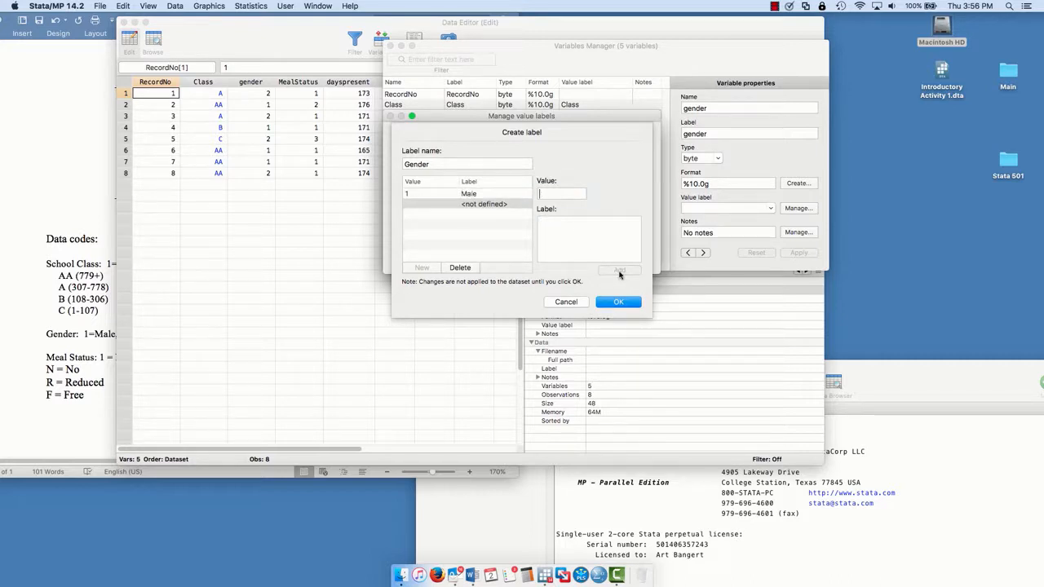
{"action": "type", "text": "2"}
{"action": "left_click", "coordinate": [558, 218]}
{"action": "type", "text": "Female"}
{"action": "left_click", "coordinate": [619, 272]}
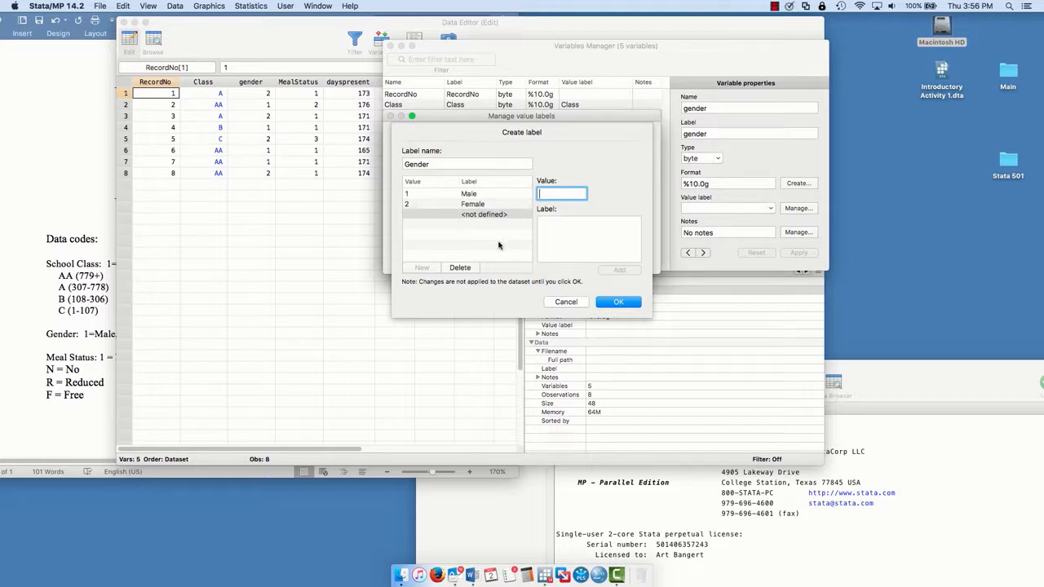
{"action": "left_click", "coordinate": [618, 302]}
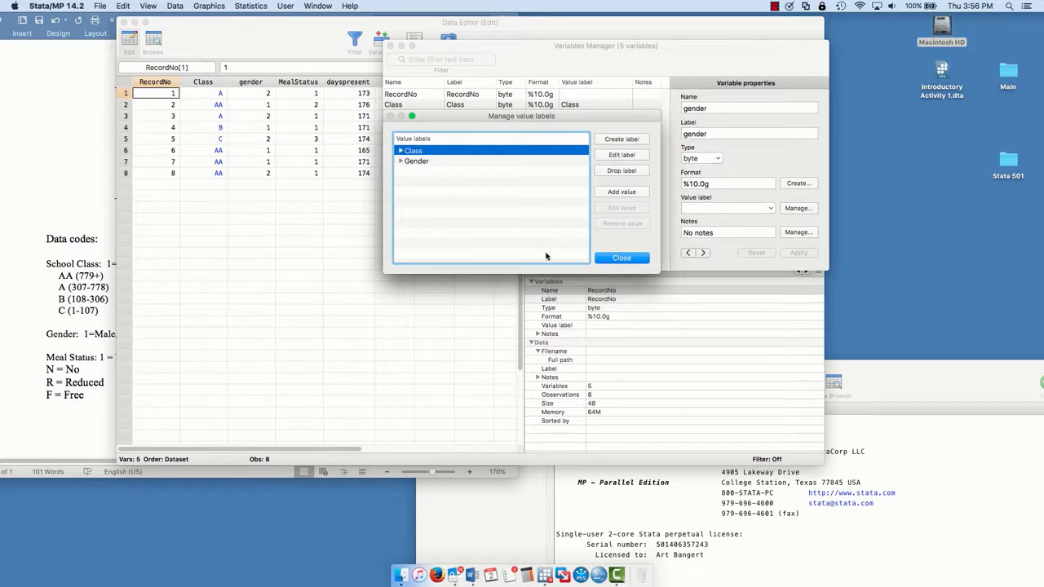
- Close the value label manager and apply the Gender value label to the gender variable
{"action": "left_click", "coordinate": [401, 161]}
{"action": "left_click", "coordinate": [401, 161]}
{"action": "left_click", "coordinate": [617, 258]}
{"action": "left_click", "coordinate": [771, 209]}
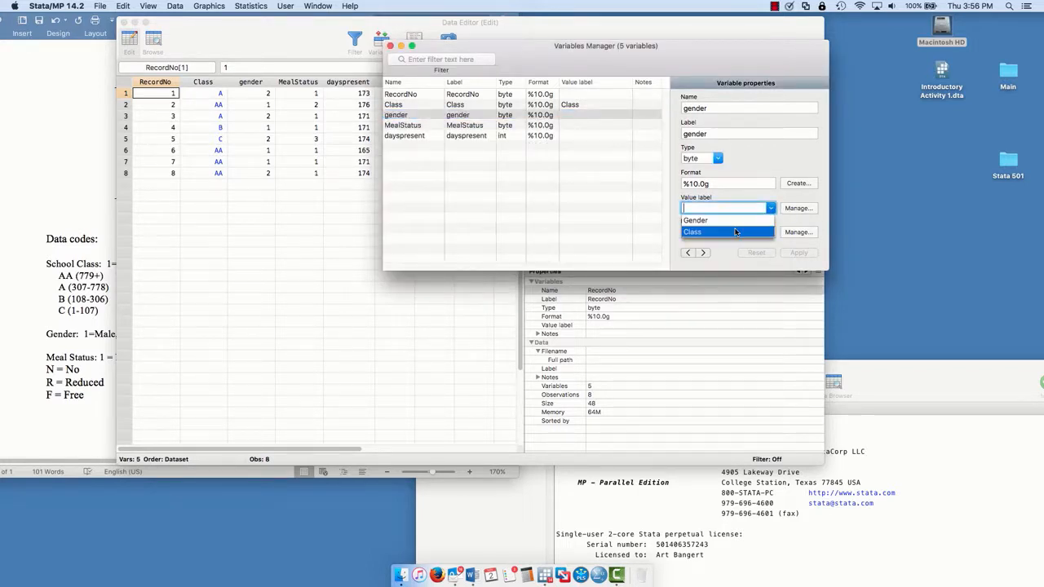
{"action": "left_click", "coordinate": [732, 221]}
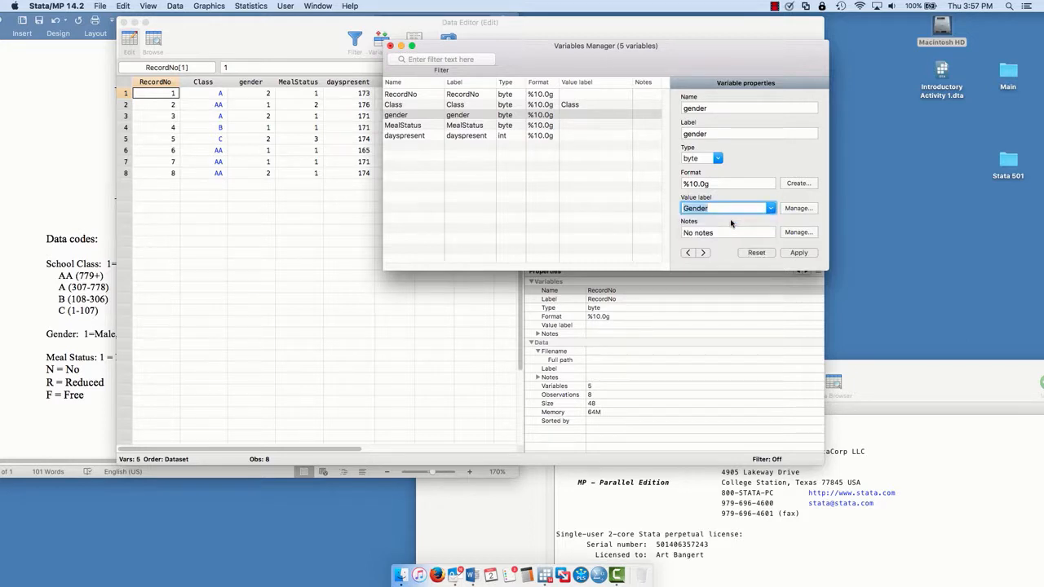
{"action": "left_click", "coordinate": [800, 254]}
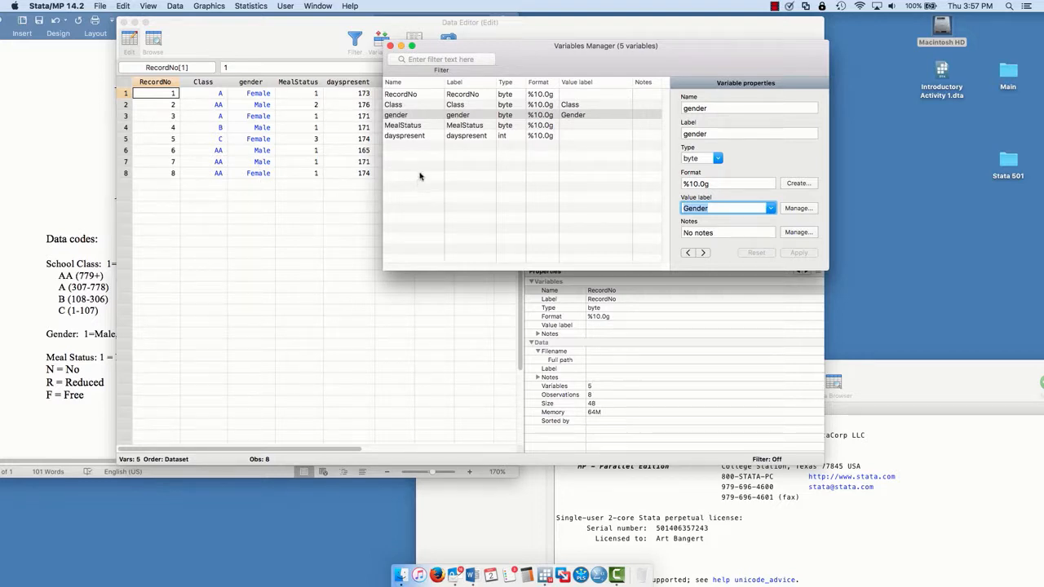
- Start a new value label named Mealstatus from the properties of the MealStatus variable
{"action": "left_click", "coordinate": [410, 127]}
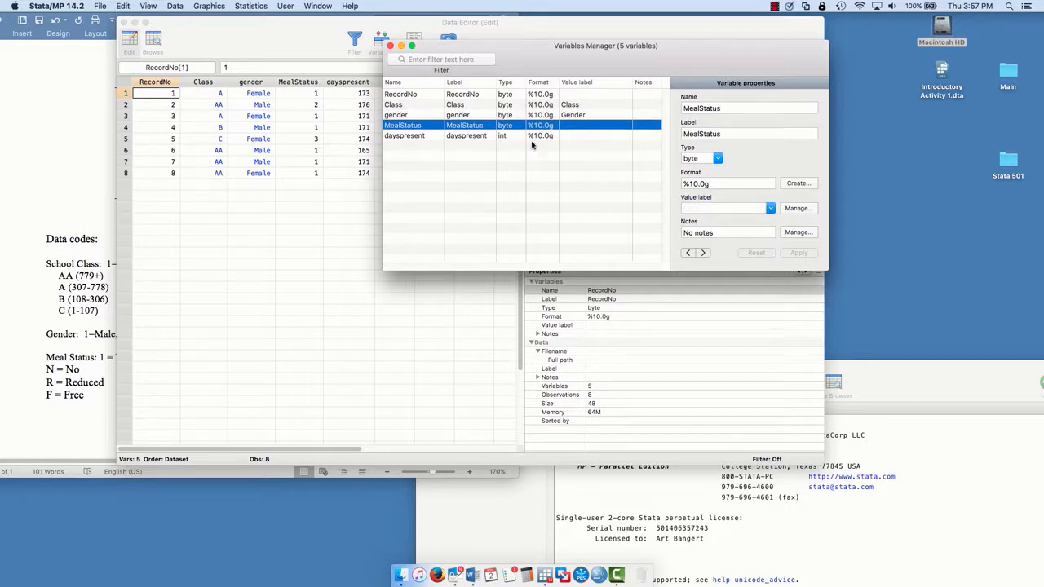
{"action": "left_click", "coordinate": [790, 210]}
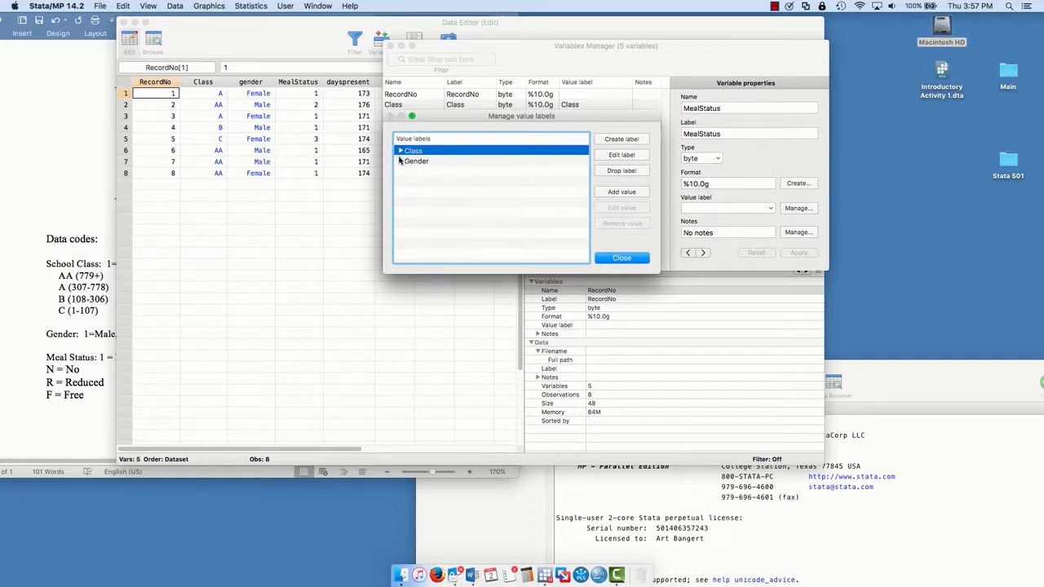
{"action": "left_click", "coordinate": [622, 139]}
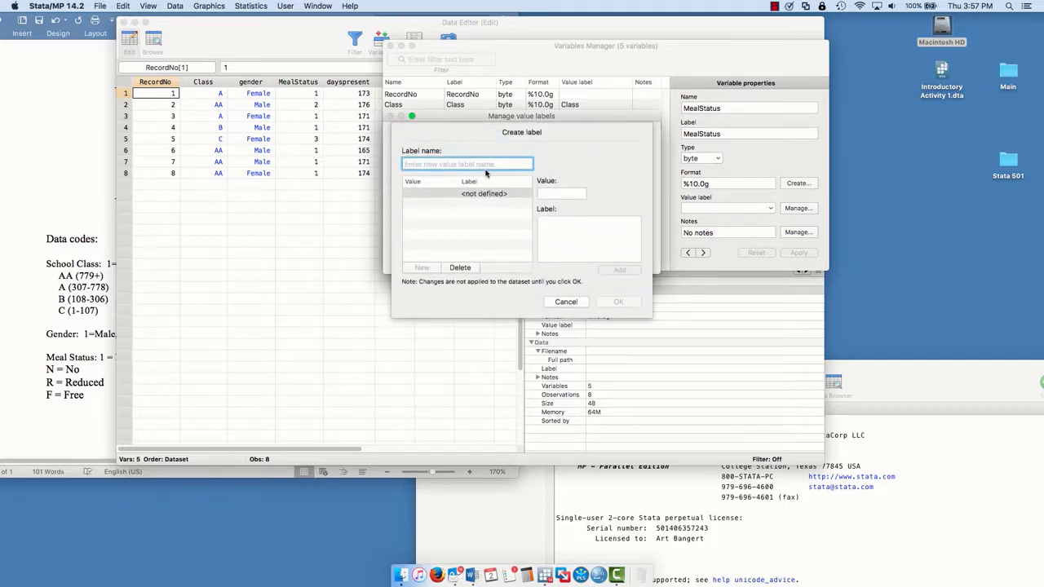
{"action": "type", "text": "Meal"}
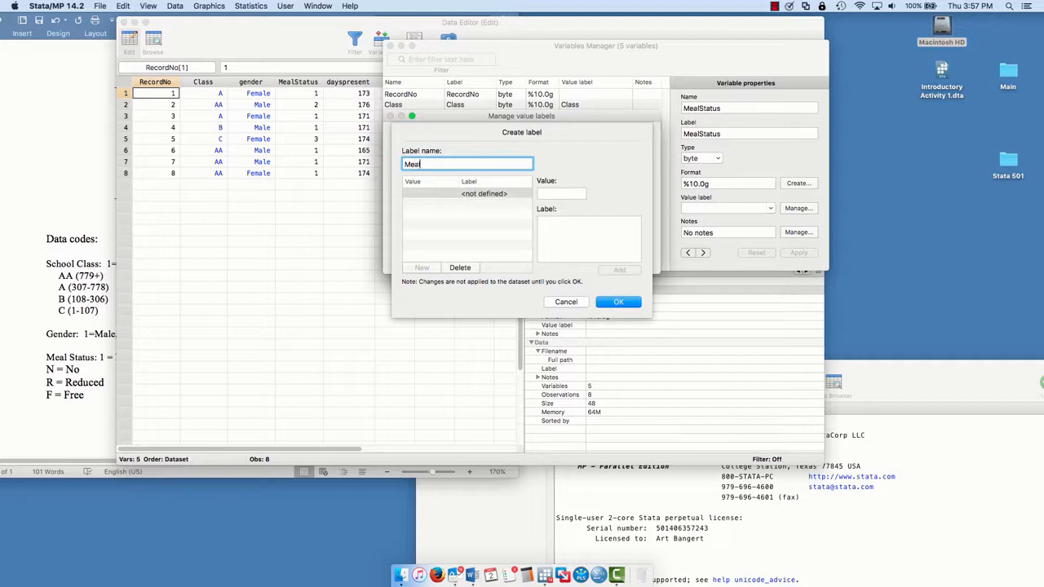
{"action": "type", "text": "status"}
- Add the value definition 1 = No to the Mealstatus value label, checking the meal status codes in the Word document
{"action": "left_click", "coordinate": [561, 194]}
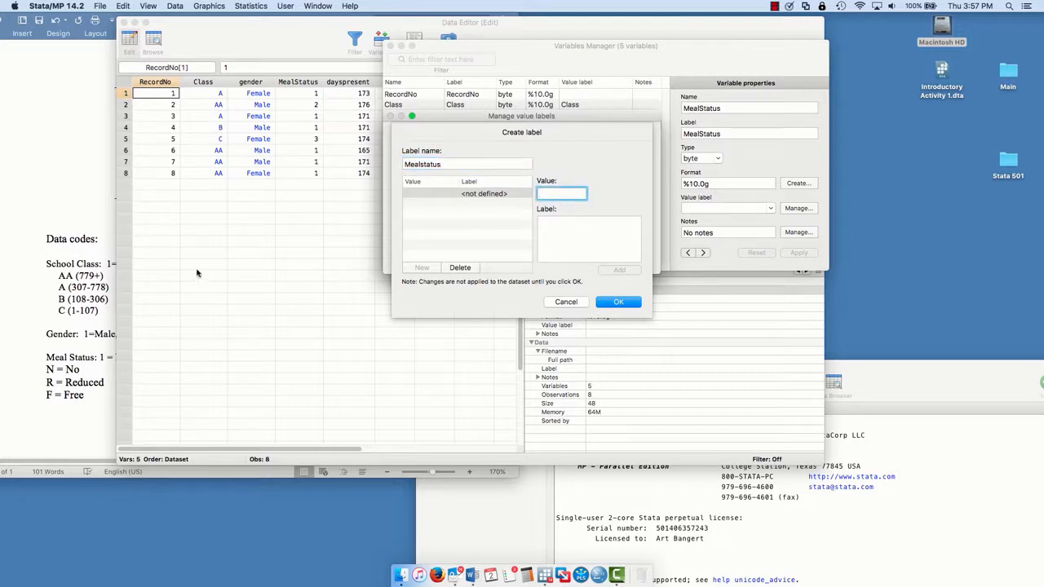
{"action": "type", "text": "1"}
{"action": "left_click", "coordinate": [568, 232]}
{"action": "left_click", "coordinate": [44, 213]}
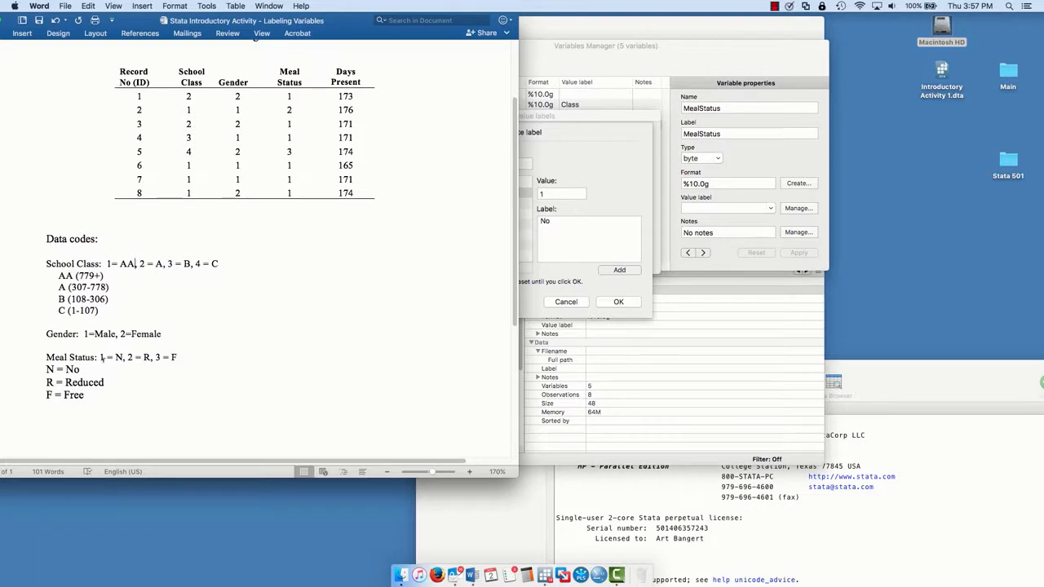
{"action": "left_click", "coordinate": [593, 270]}
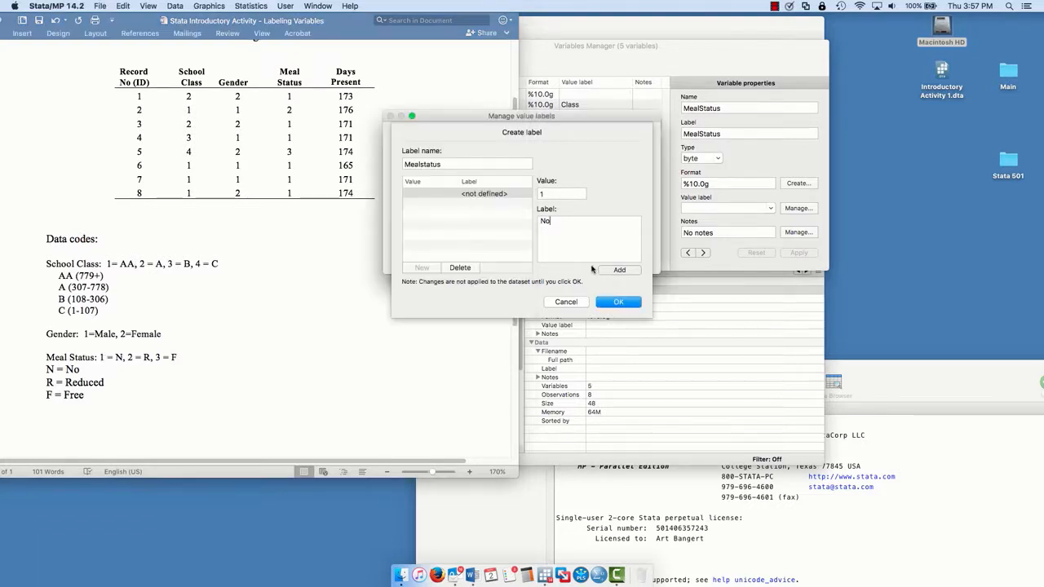
{"action": "left_click", "coordinate": [617, 269]}
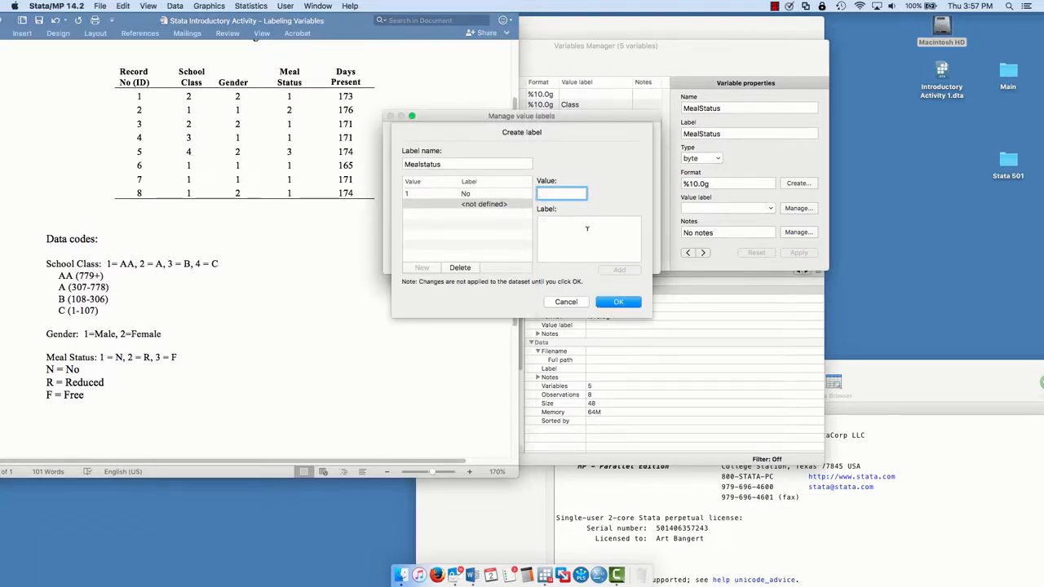
- Add the value definitions 2 = Reduced and 3 = Free to the Mealstatus value label and save the label
{"action": "type", "text": "2"}
{"action": "left_click", "coordinate": [572, 234]}
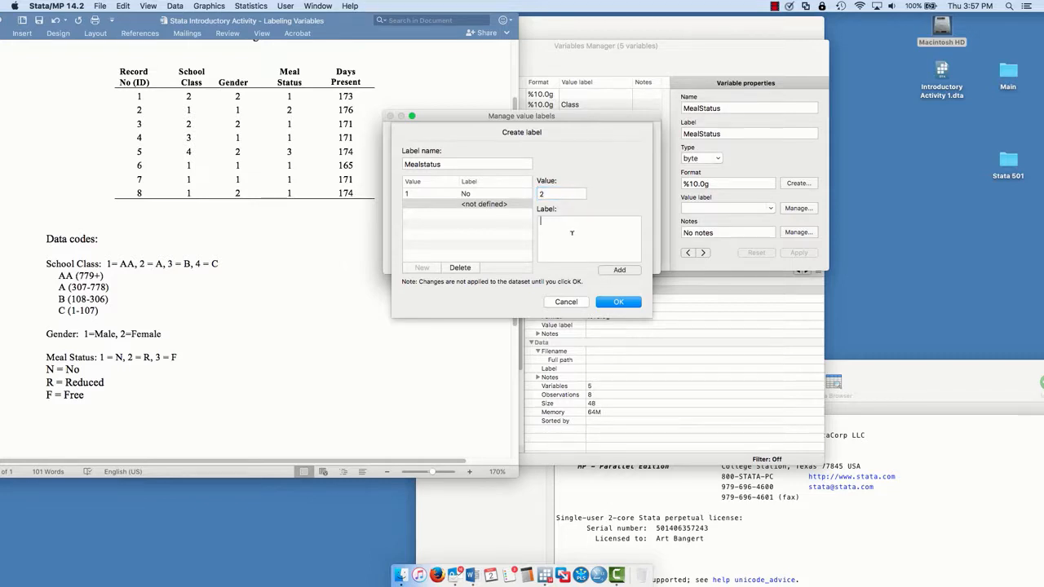
{"action": "type", "text": "Reduced"}
{"action": "left_click", "coordinate": [618, 270]}
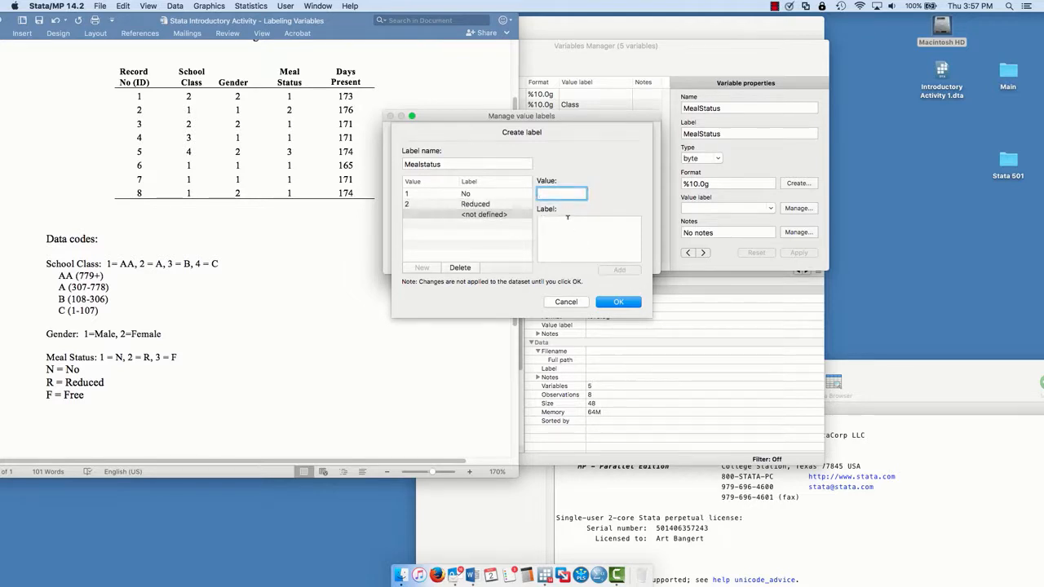
{"action": "type", "text": "3"}
{"action": "left_click", "coordinate": [563, 221]}
{"action": "type", "text": "Free"}
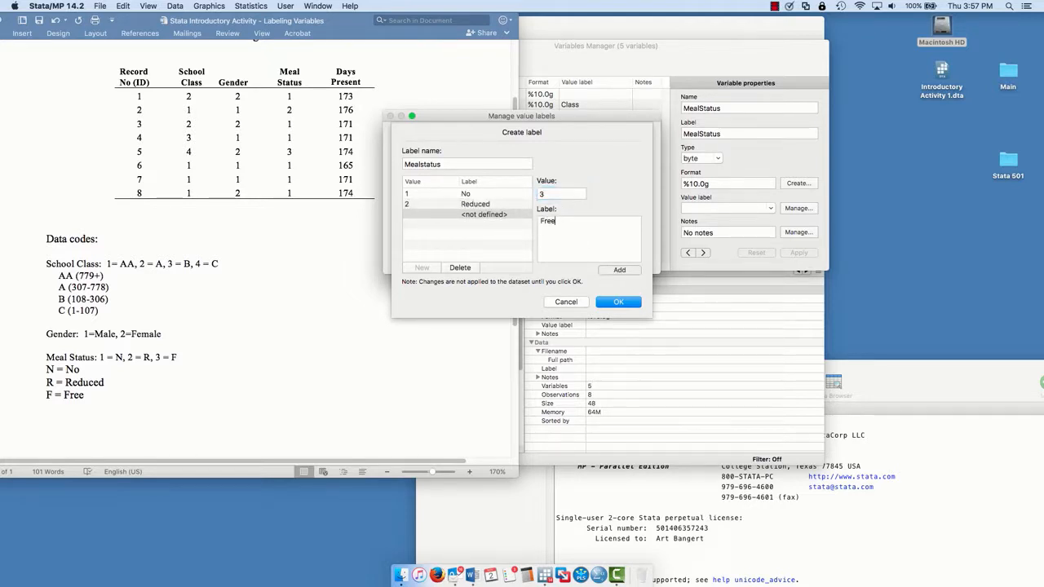
{"action": "left_click", "coordinate": [608, 270]}
{"action": "left_click", "coordinate": [618, 301]}
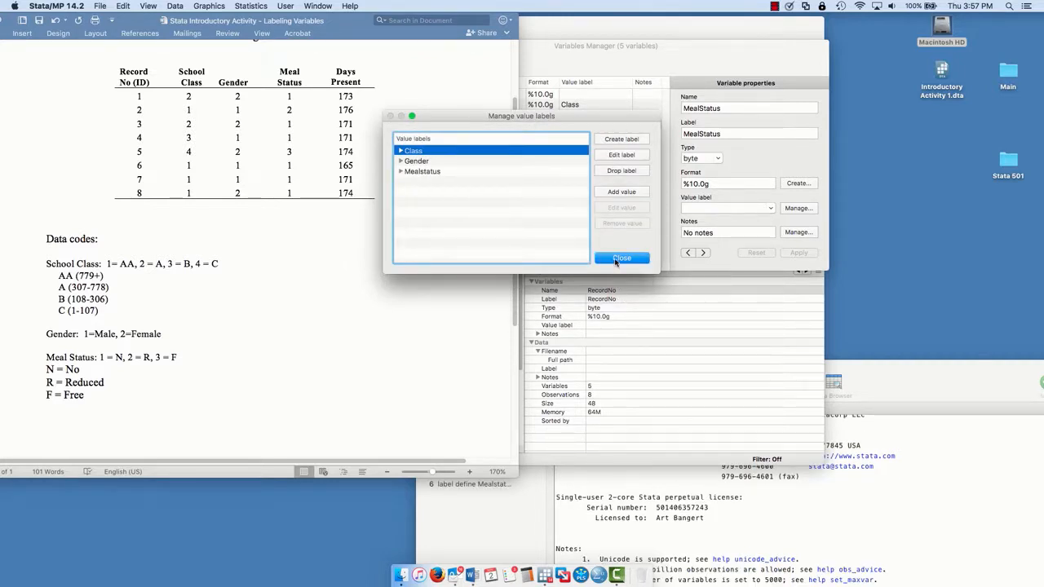
- Uncover the data columns, apply the Mealstatus value label to the MealStatus variable, and close the Variables Manager
{"action": "left_click", "coordinate": [616, 260]}
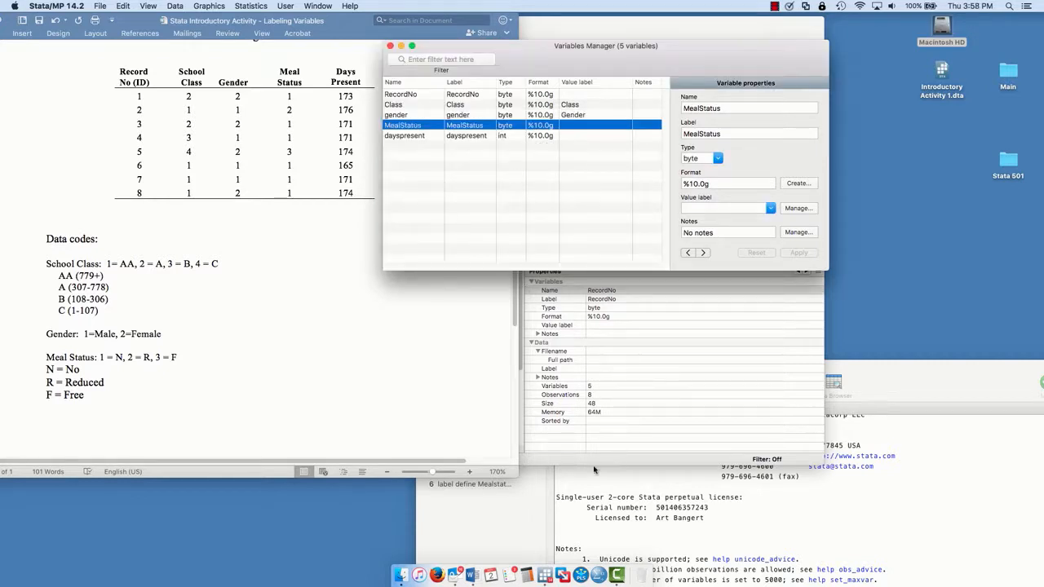
{"action": "left_click_drag", "start_coordinate": [347, 25], "coordinate": [32, 406]}
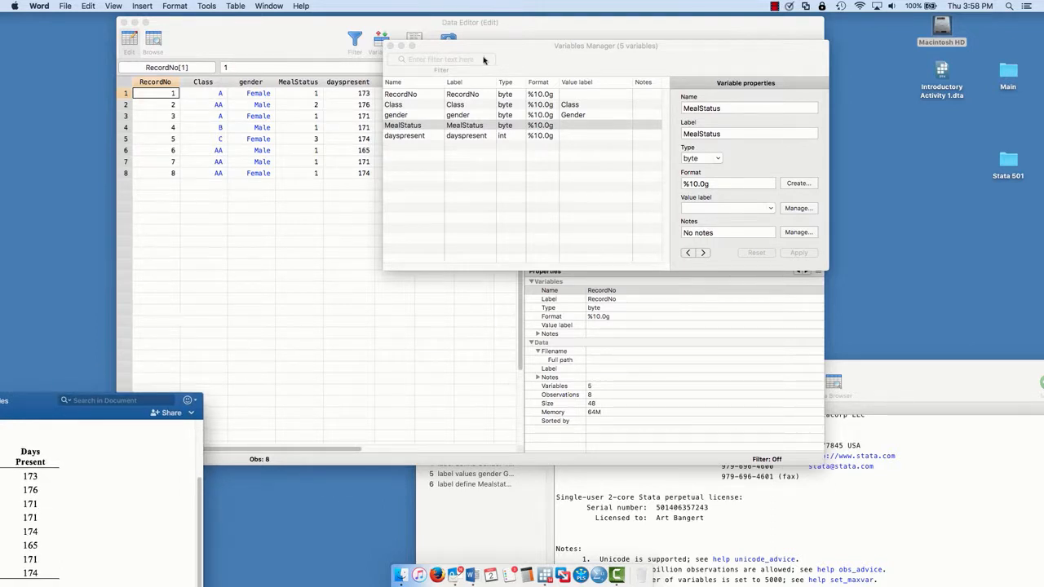
{"action": "left_click_drag", "start_coordinate": [499, 47], "coordinate": [521, 41]}
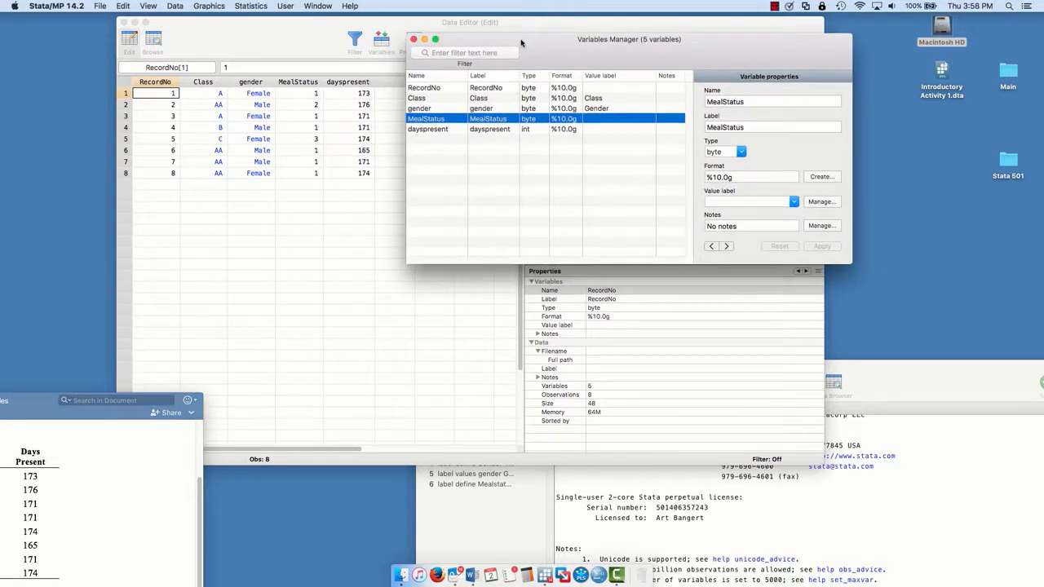
{"action": "left_click", "coordinate": [792, 202]}
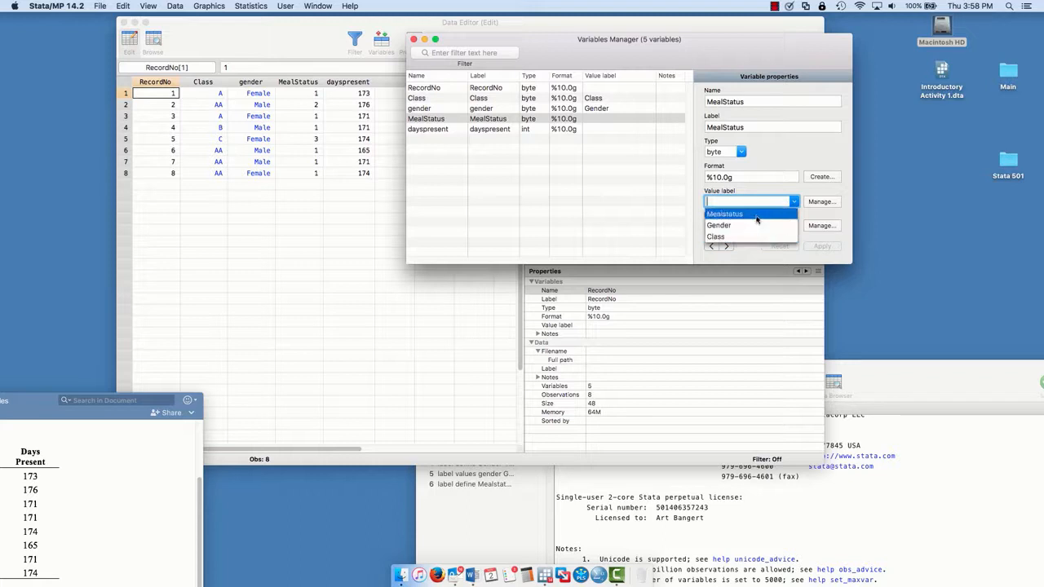
{"action": "left_click", "coordinate": [757, 215]}
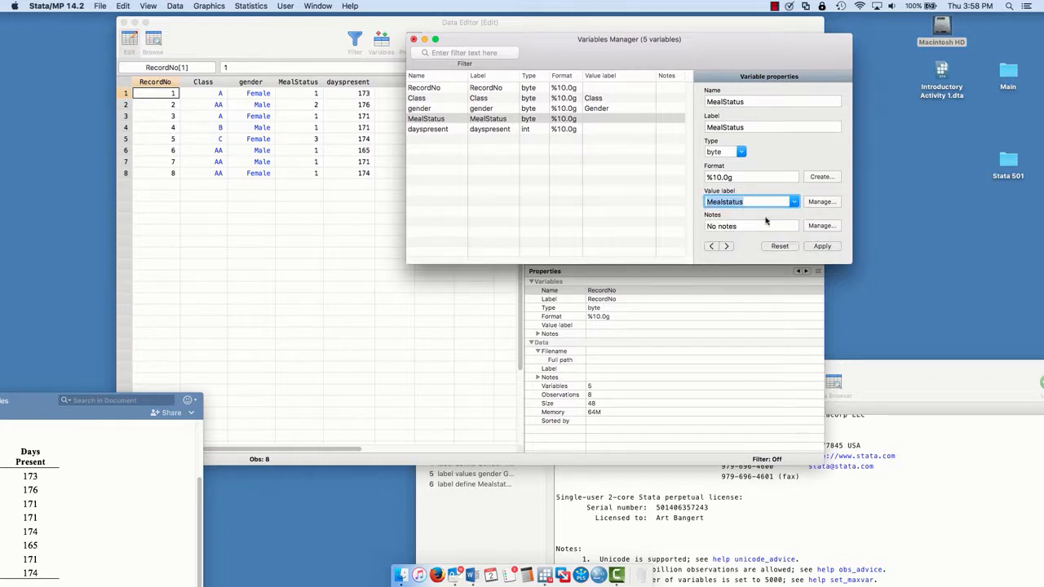
{"action": "left_click", "coordinate": [820, 246]}
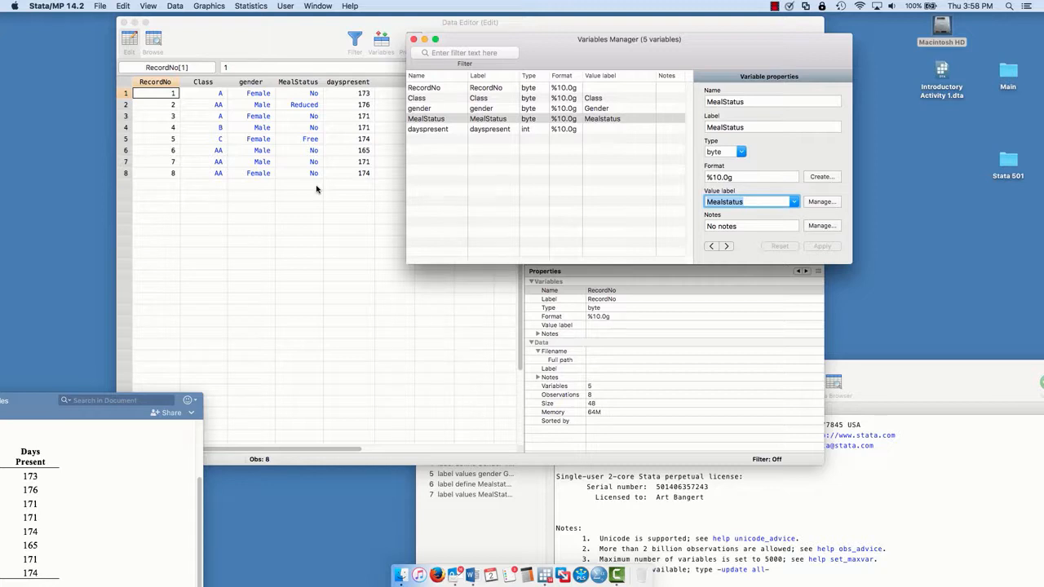
{"action": "left_click", "coordinate": [414, 39]}
{"action": "left_click", "coordinate": [774, 6]}
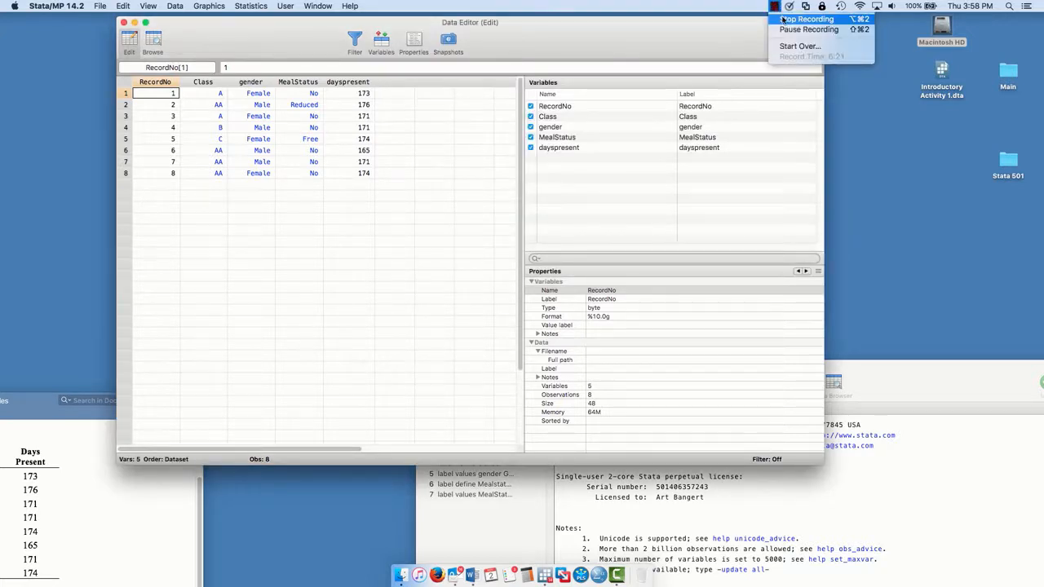